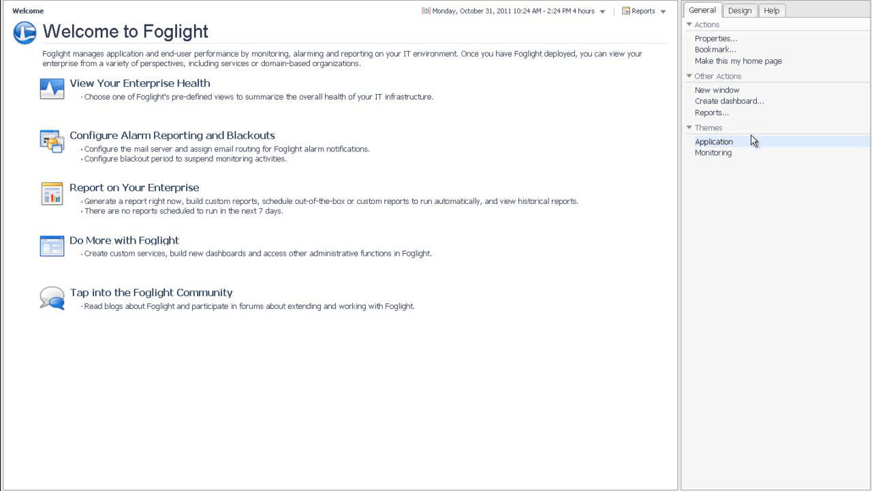
# Apply the Monitoring theme to the interface.
pyautogui.click(721, 156)
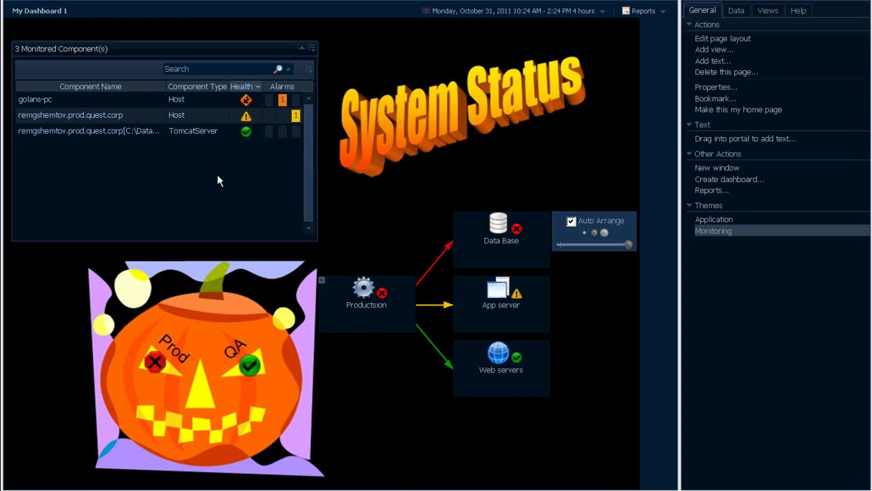
# Open the service level details behind the dashboard's Prod status icon and bring the time range up to the current time.
pyautogui.click(156, 362)
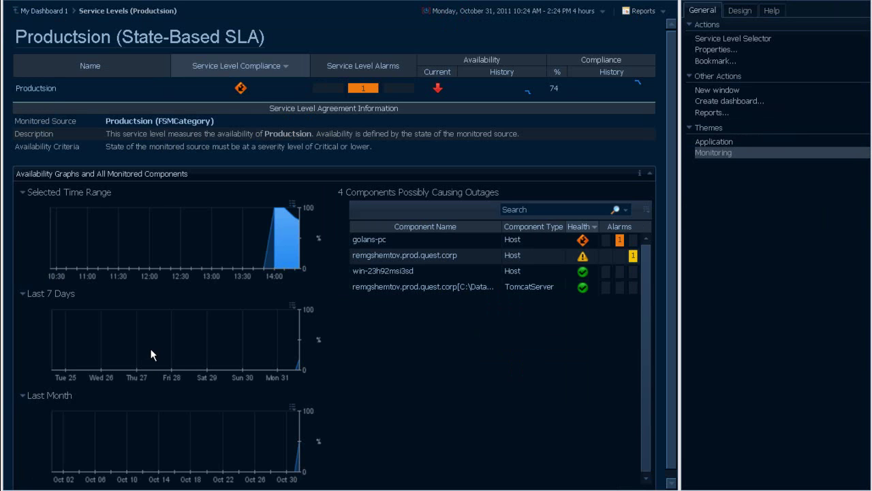
pyautogui.click(425, 13)
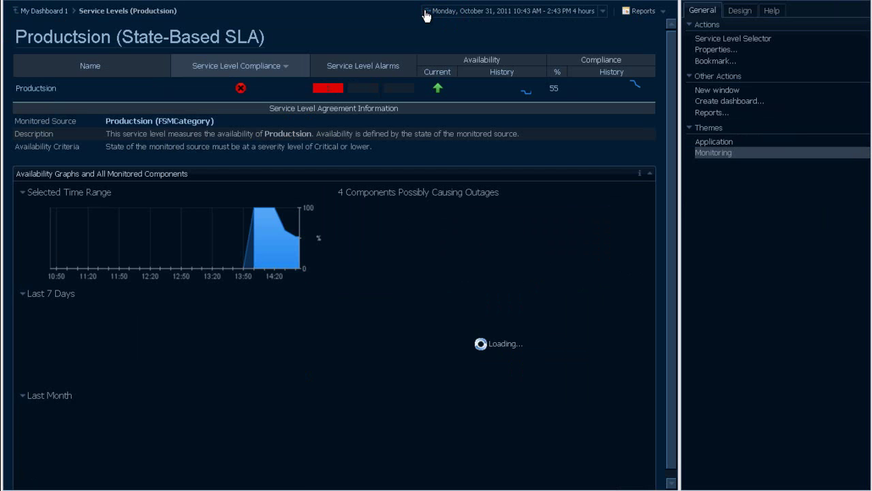
# Create a blank custom dashboard using all data and the Fixed Size layout, without adding an initial view.
pyautogui.click(729, 102)
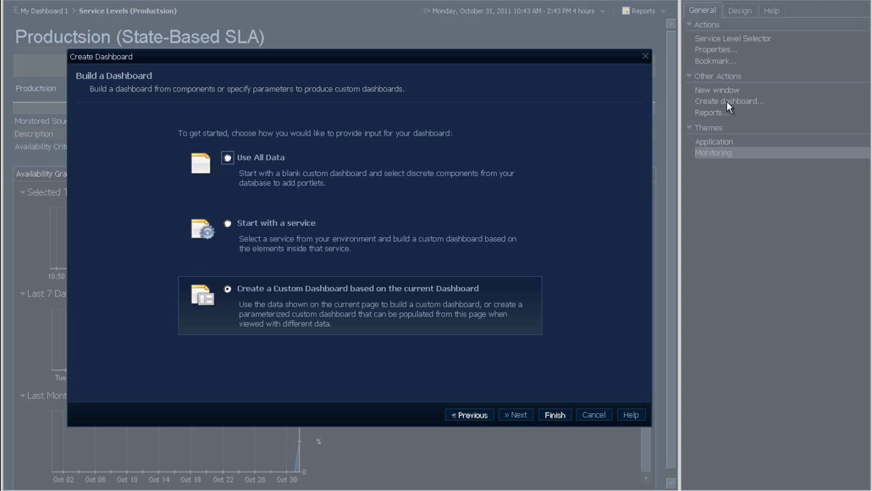
pyautogui.click(228, 158)
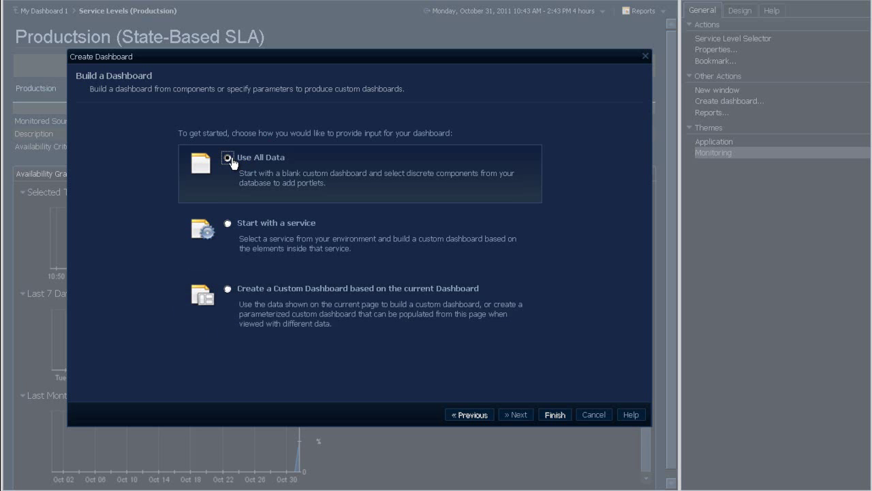
pyautogui.click(550, 415)
pyautogui.click(518, 415)
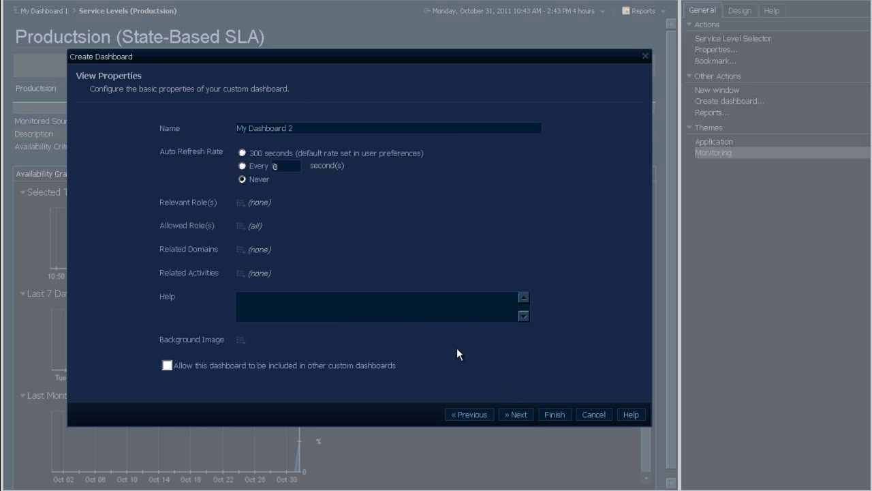
pyautogui.click(517, 414)
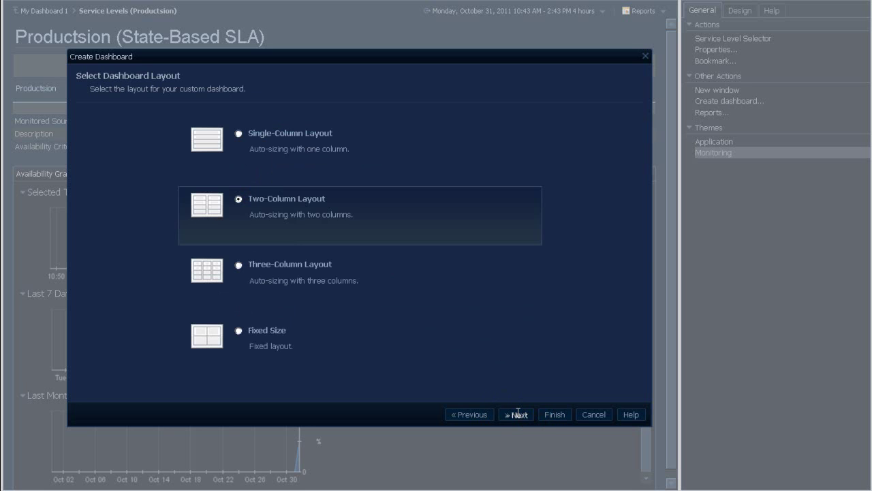
pyautogui.click(268, 331)
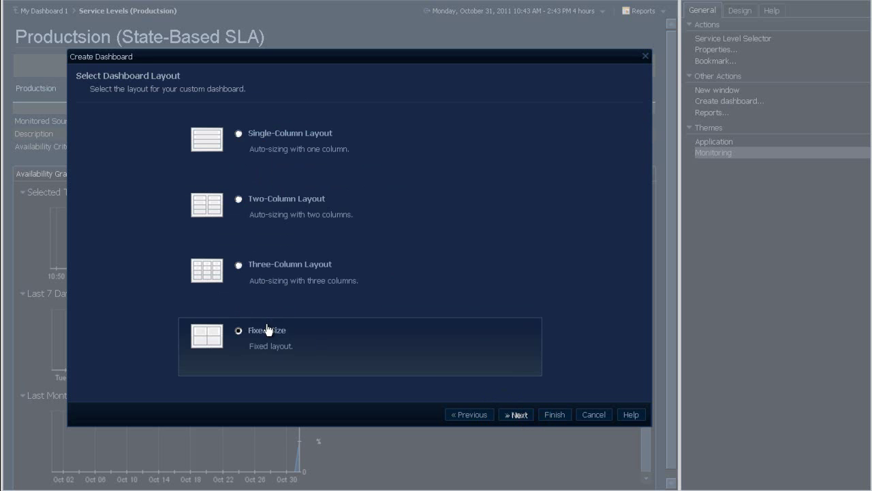
pyautogui.click(554, 415)
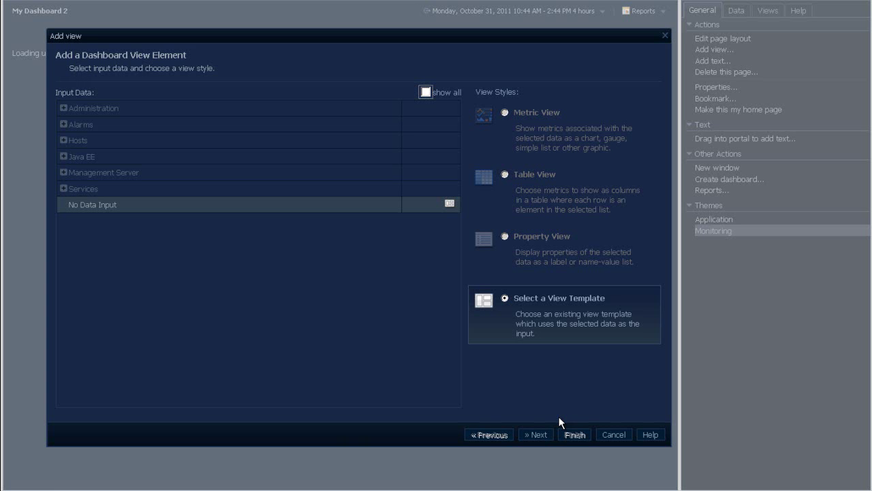
pyautogui.click(614, 436)
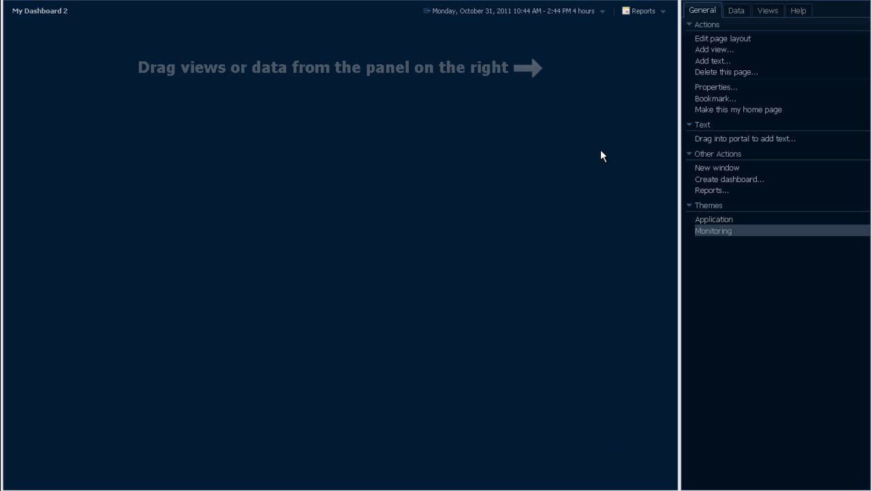
# Set the new dashboard's background image to images/background.jpg from My Definitions.
pyautogui.click(708, 93)
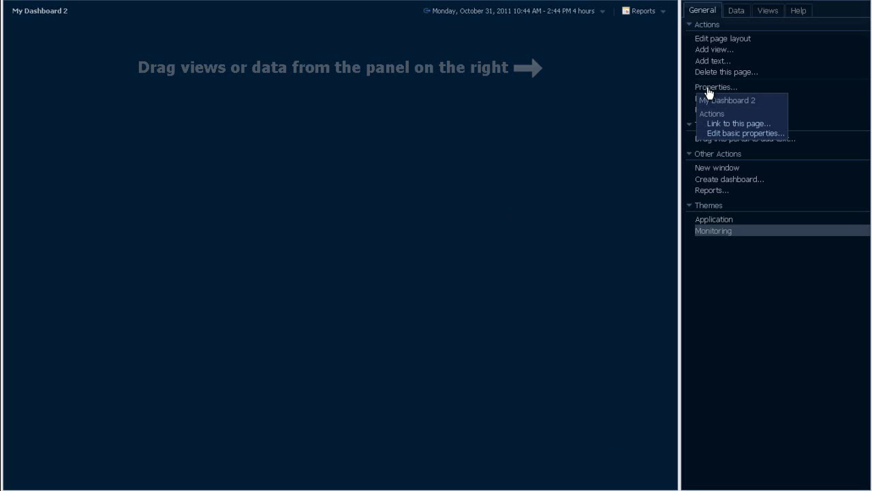
pyautogui.click(716, 135)
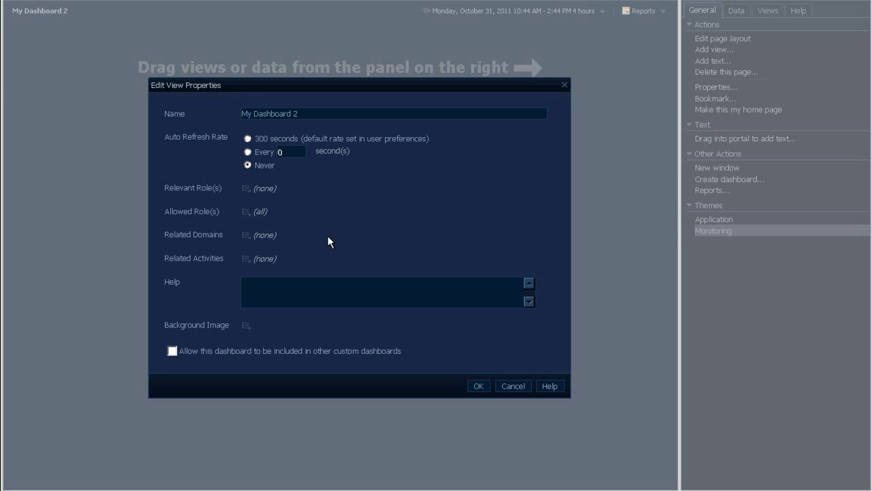
pyautogui.click(246, 327)
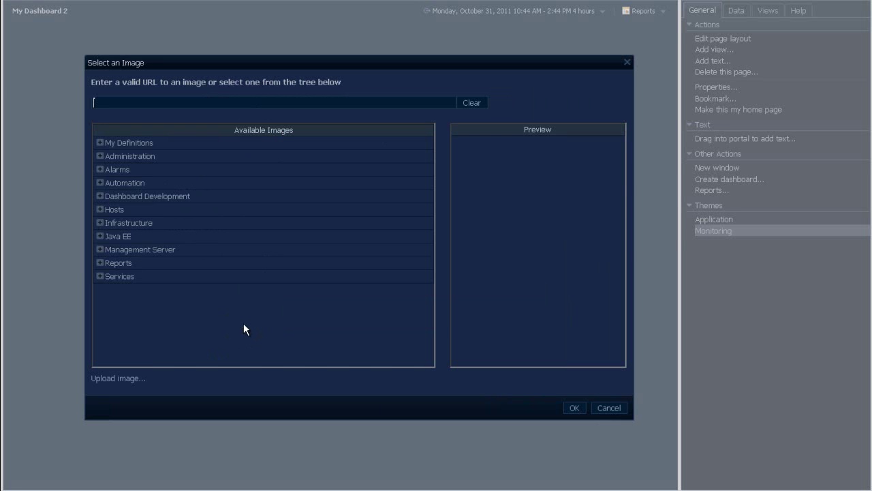
pyautogui.click(100, 142)
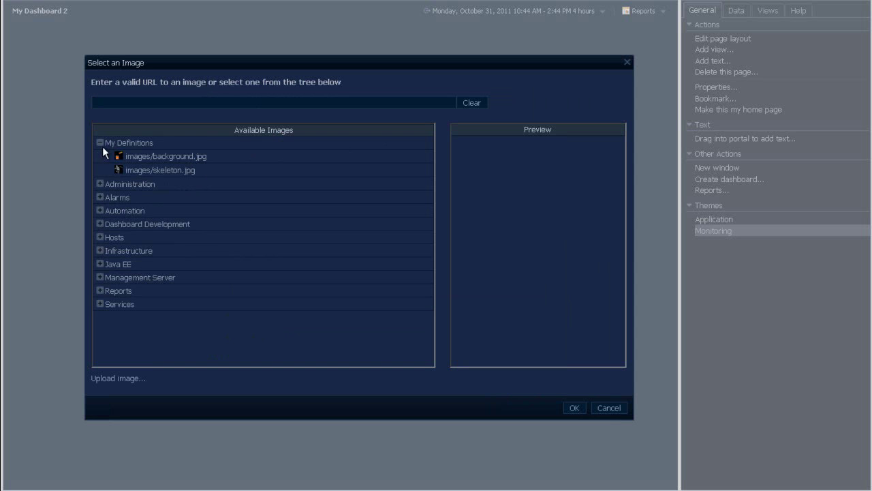
pyautogui.click(129, 377)
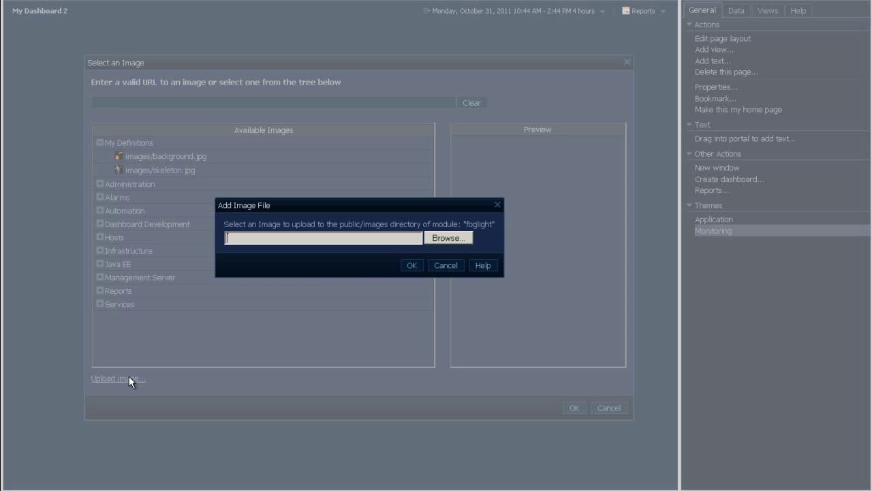
pyautogui.click(445, 265)
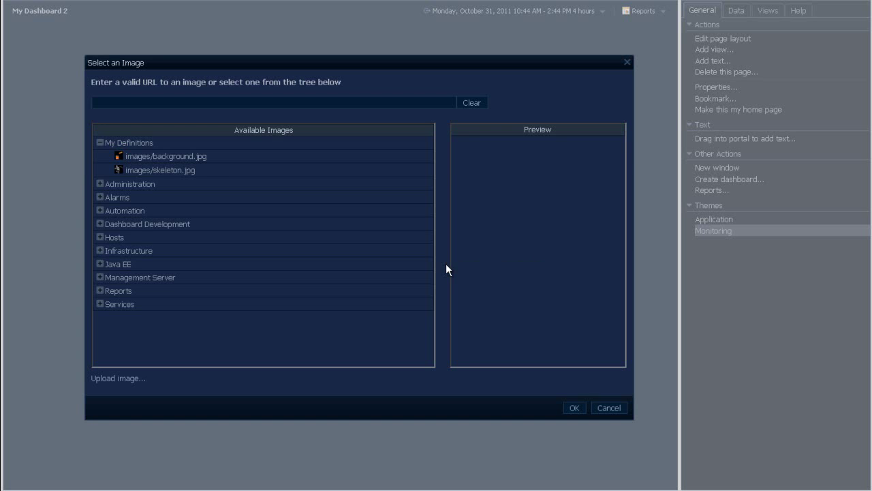
pyautogui.click(191, 162)
pyautogui.click(574, 408)
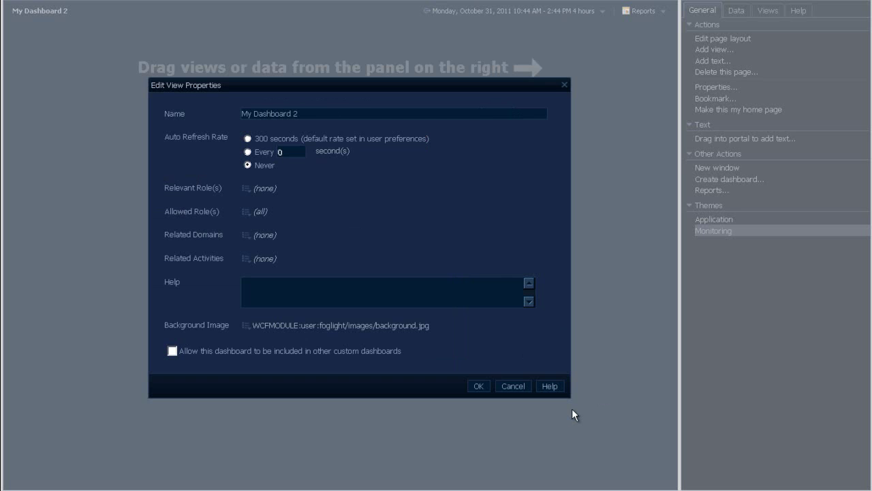
pyautogui.click(480, 386)
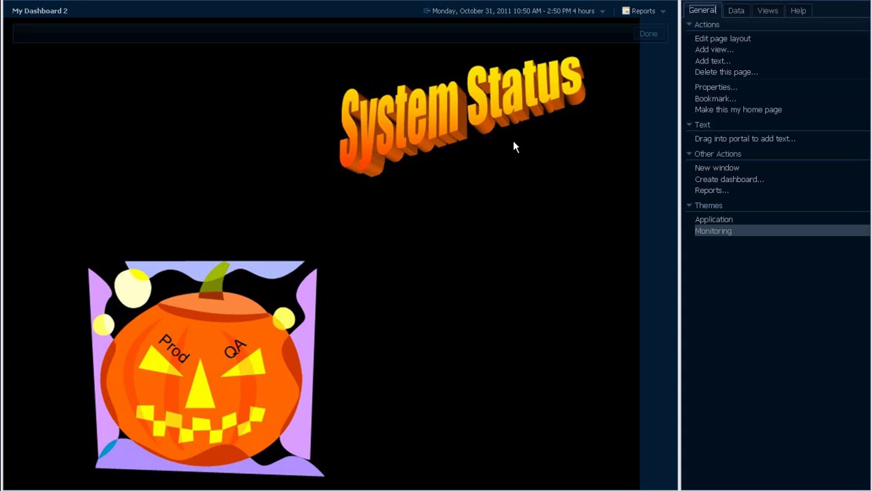
# Place the Production service category on the empty area above the pumpkin using the Alarm Severity (Large) view.
pyautogui.click(734, 15)
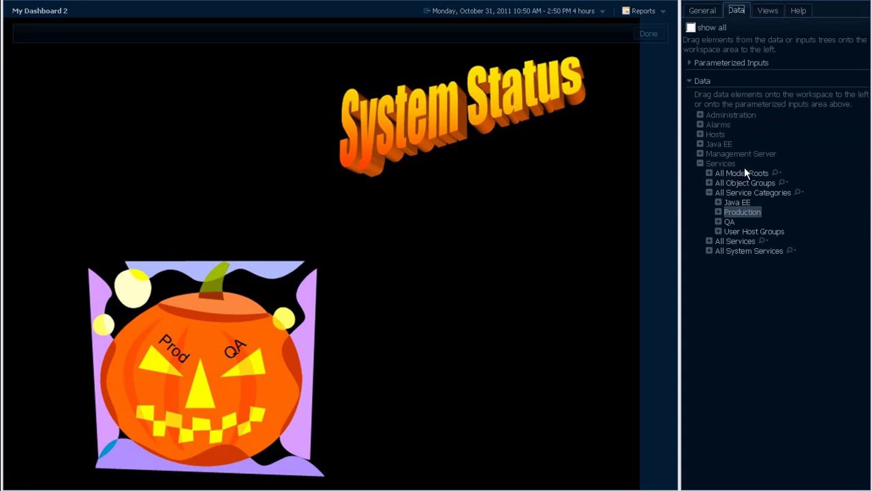
pyautogui.moveTo(742, 212); pyautogui.dragTo(140, 165)
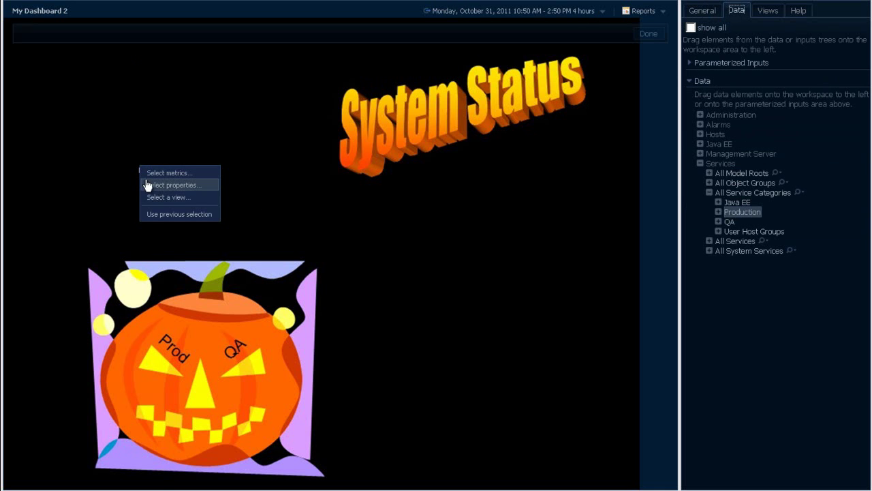
pyautogui.click(150, 196)
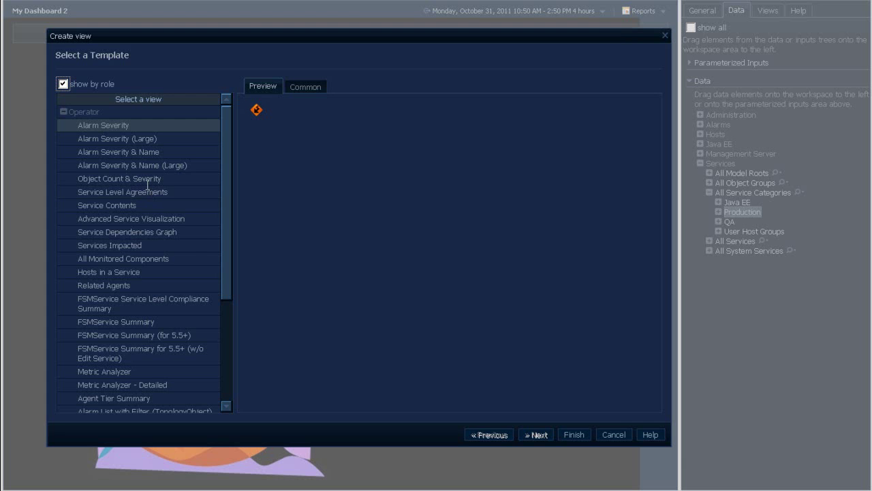
pyautogui.click(123, 144)
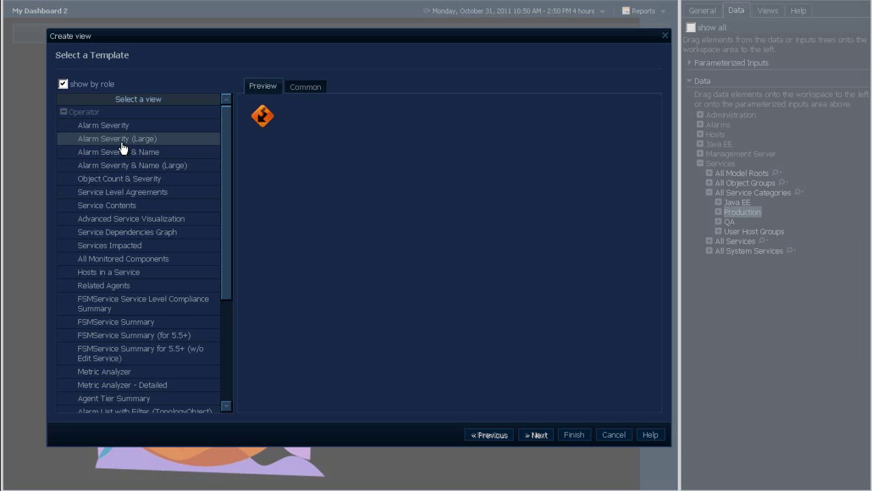
pyautogui.click(571, 431)
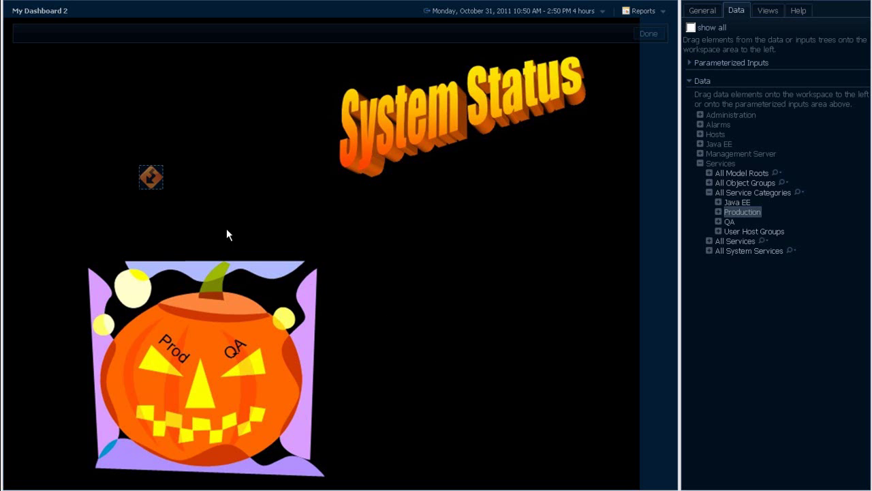
# Look over the portlet configuration of the Production severity icon and delete the icon from the dashboard.
pyautogui.click(150, 176)
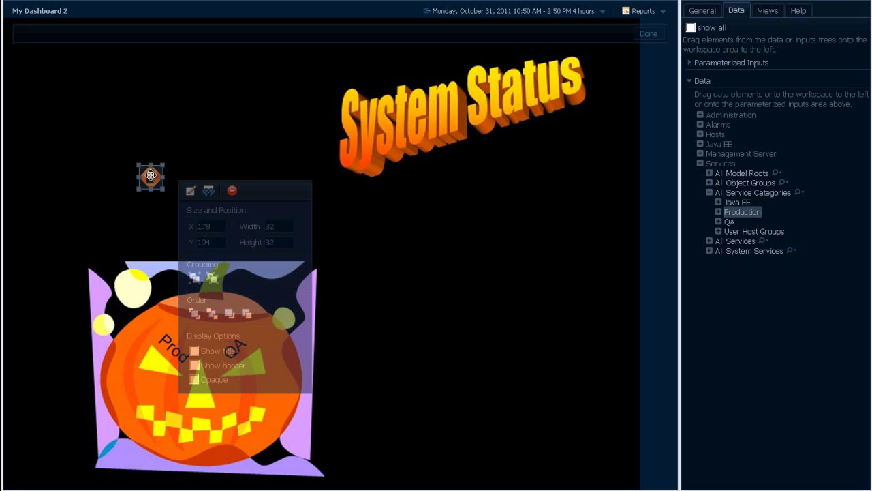
pyautogui.click(191, 190)
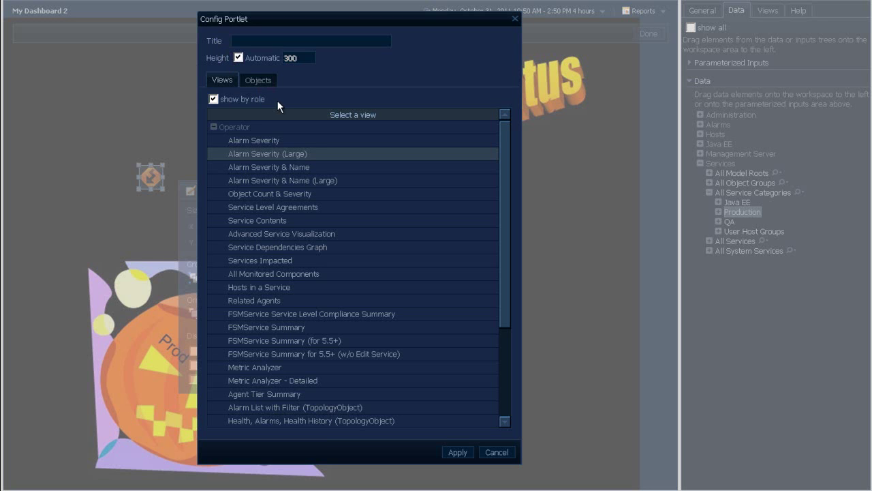
pyautogui.click(489, 448)
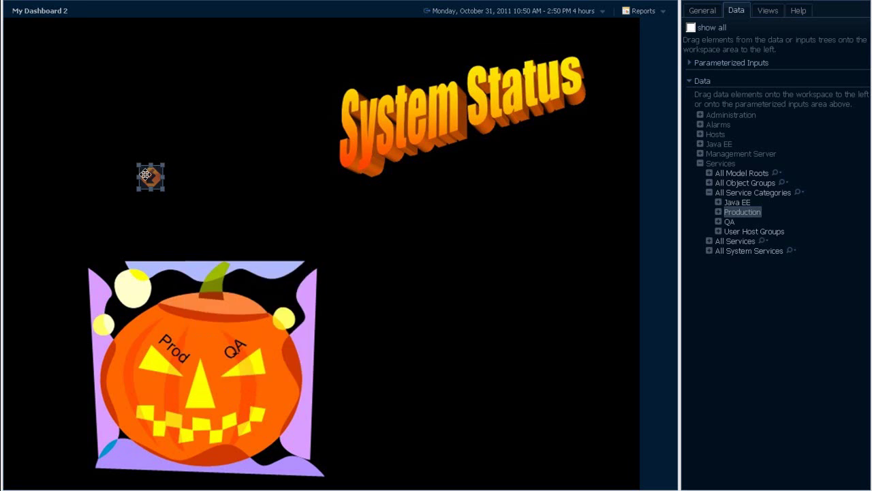
pyautogui.press('Delete')
pyautogui.press('Return')
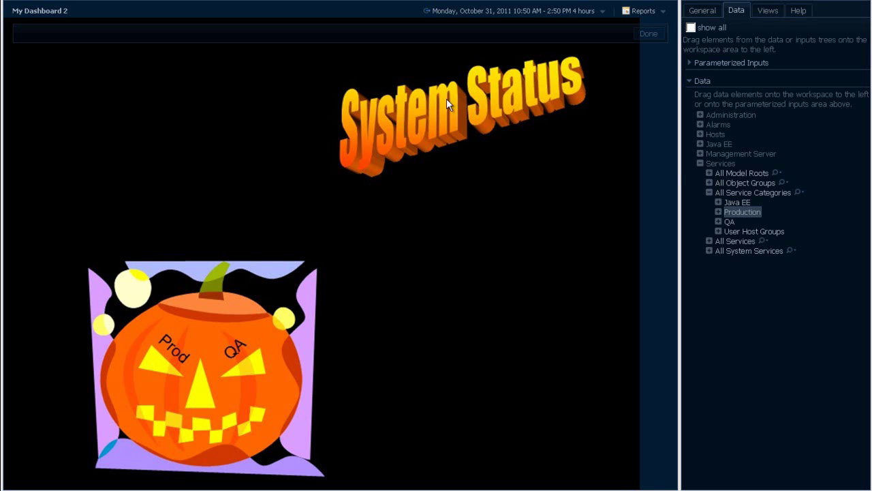
# Place the Production service category above the pumpkin as a Name-Value List of its Aggregate State Severity property.
pyautogui.moveTo(731, 213); pyautogui.dragTo(132, 143)
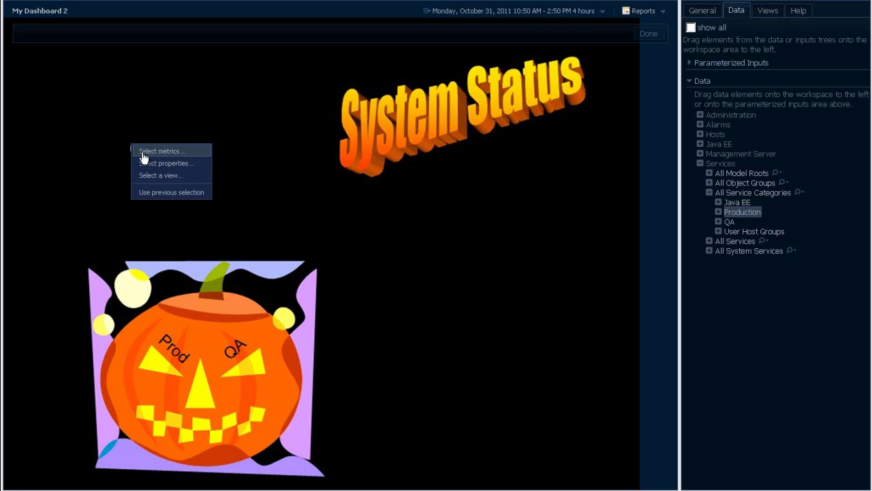
pyautogui.click(144, 164)
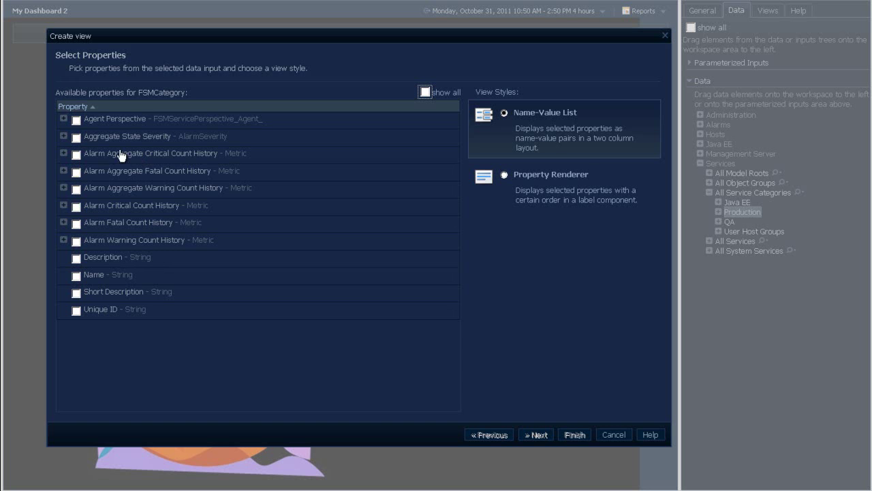
pyautogui.click(77, 138)
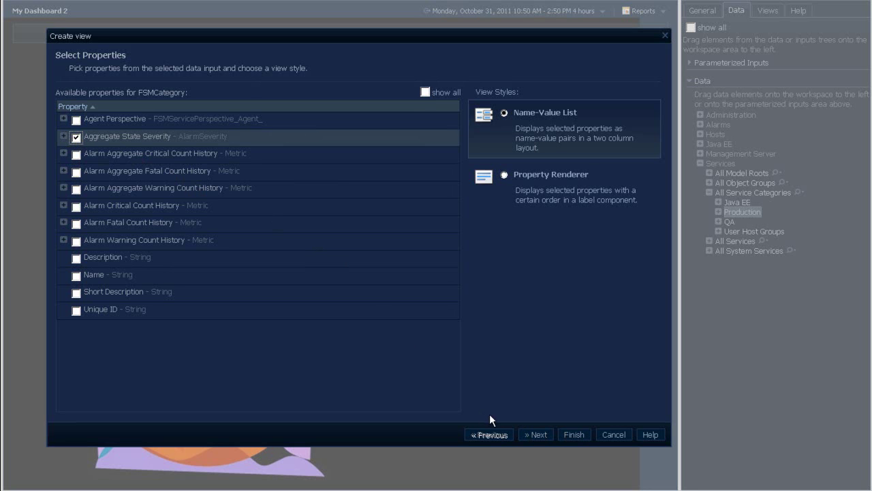
pyautogui.click(530, 434)
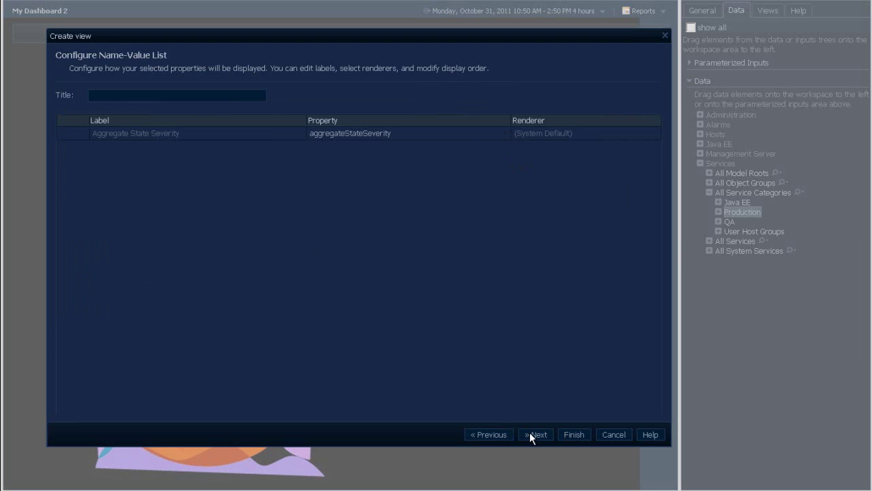
# Clear the label of the Aggregate State Severity property, set its renderer to Icon - Large, and finish the view.
pyautogui.click(181, 136)
pyautogui.press('BackSpace')
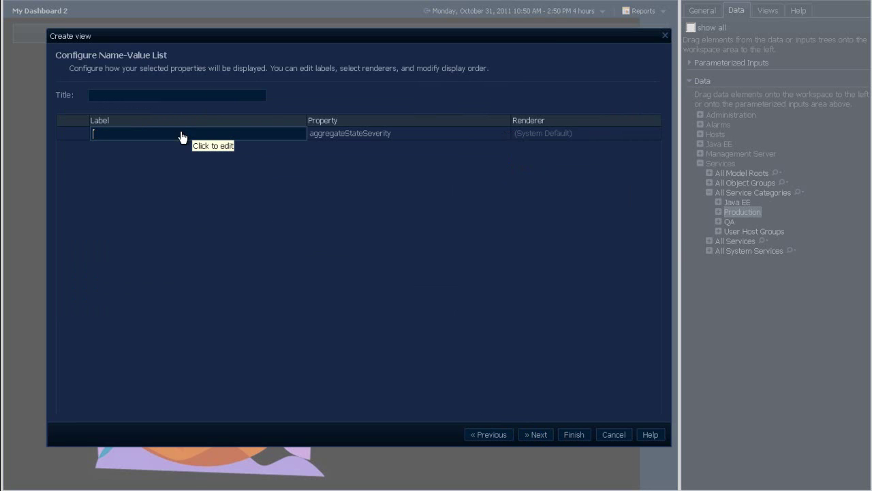
pyautogui.click(577, 139)
pyautogui.click(517, 140)
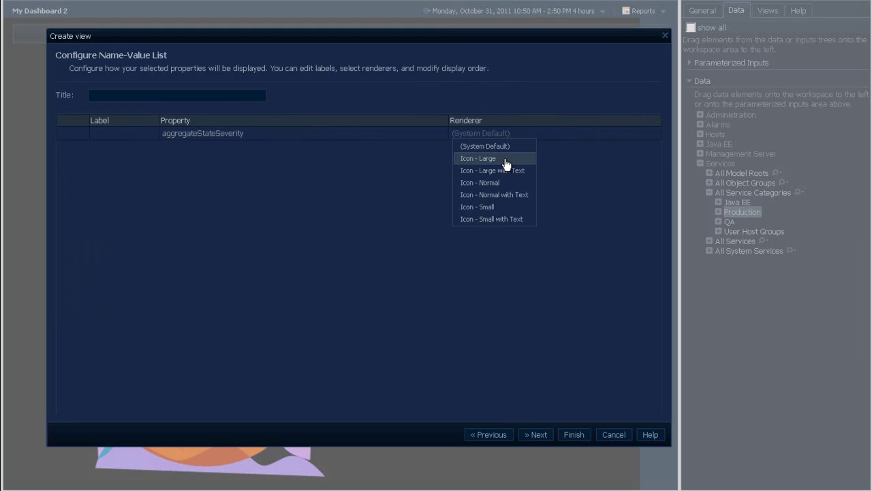
pyautogui.click(506, 161)
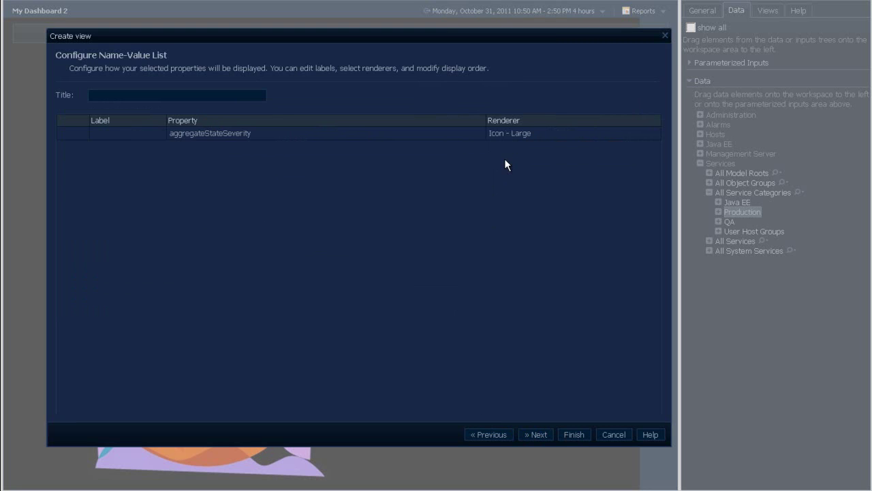
pyautogui.click(571, 436)
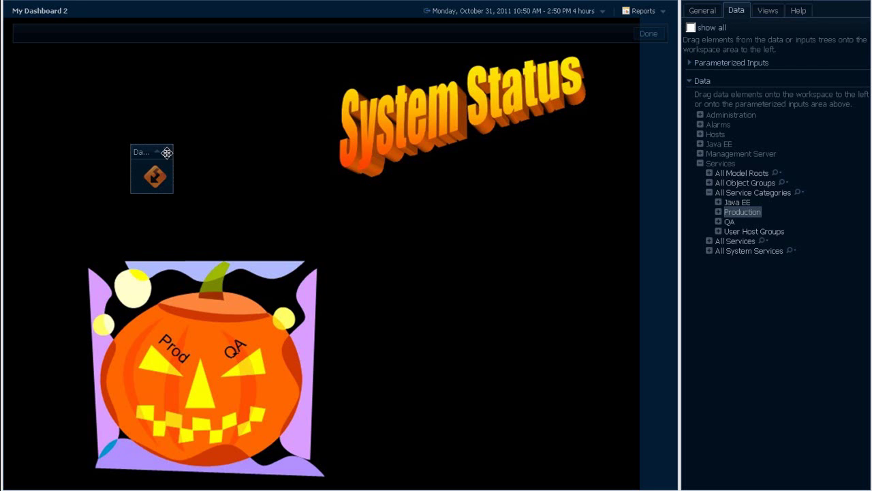
# Hide the Production status icon's title and move it onto the pumpkin's eye below the Prod label, at about X 165, Y 435.
pyautogui.click(167, 153)
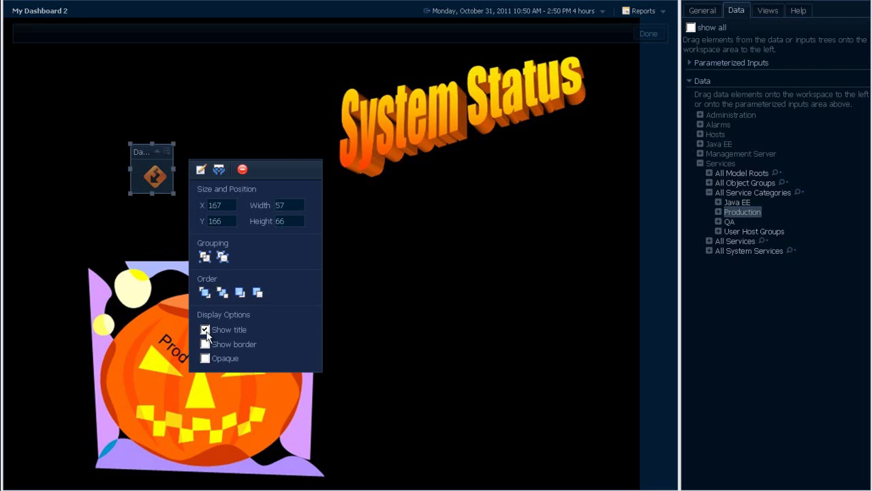
pyautogui.click(206, 332)
pyautogui.moveTo(169, 173); pyautogui.dragTo(155, 364)
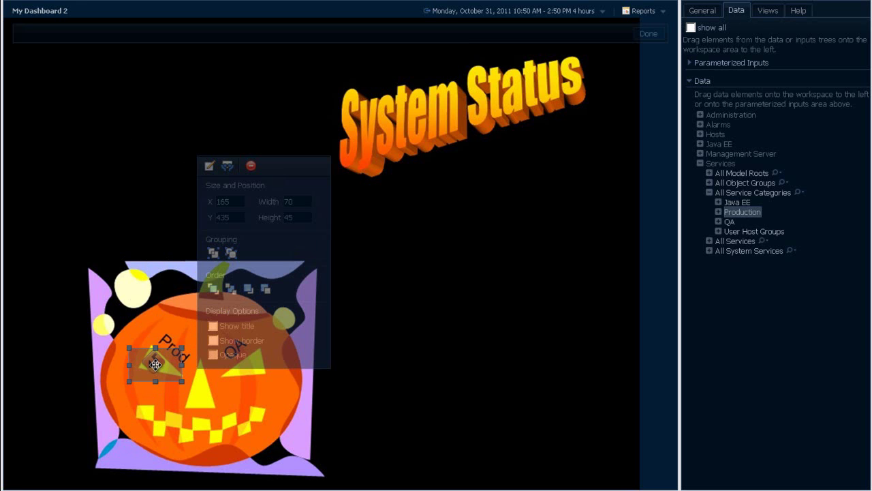
# Place the QA service category on the empty area beside the pumpkin, reusing the previous view selection.
pyautogui.click(730, 222)
pyautogui.moveTo(730, 222); pyautogui.dragTo(406, 325)
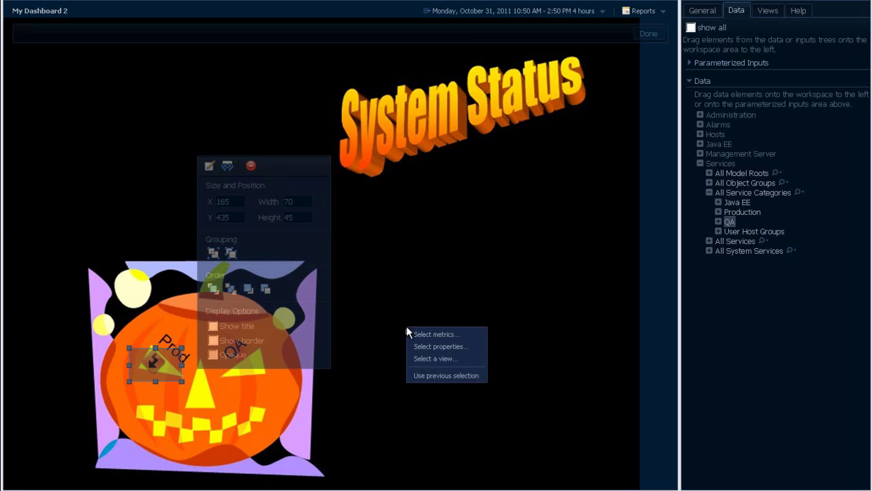
pyautogui.click(432, 376)
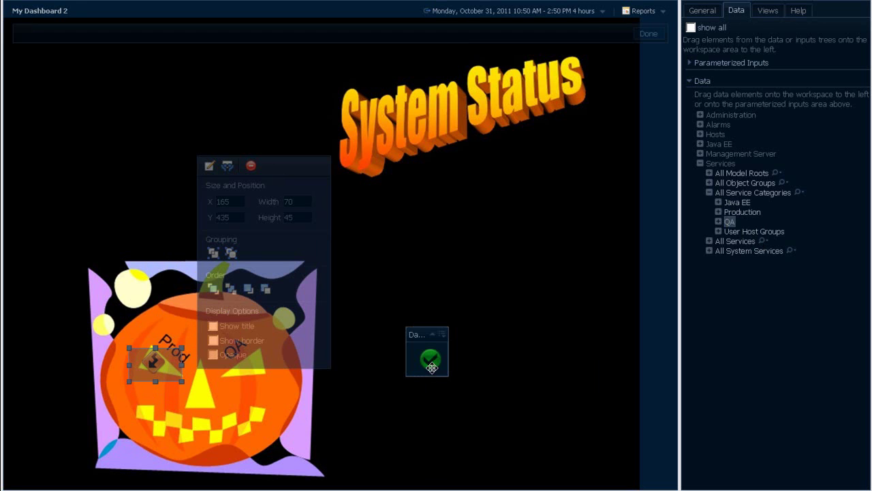
# Hide the QA status icon's title, resize it to about 60 by 40, and move it onto the pumpkin's eye below the QA label.
pyautogui.click(443, 335)
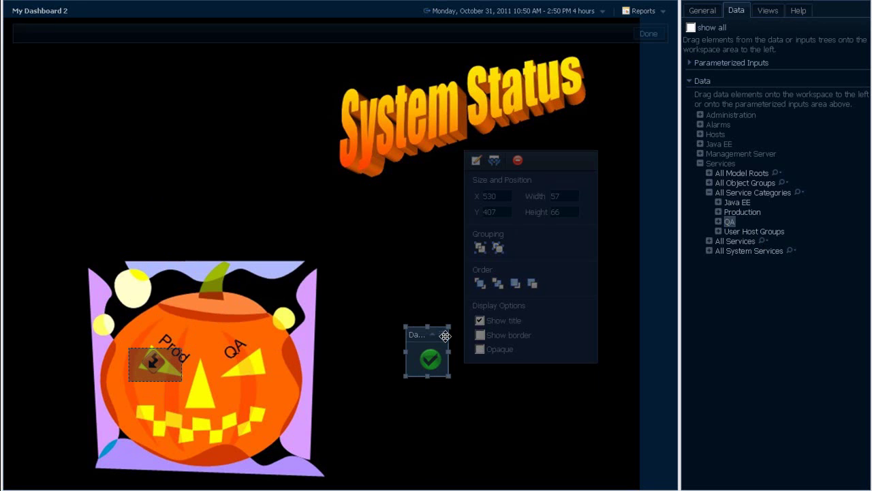
pyautogui.click(480, 320)
pyautogui.moveTo(405, 327); pyautogui.dragTo(401, 321)
pyautogui.moveTo(425, 378); pyautogui.dragTo(254, 368)
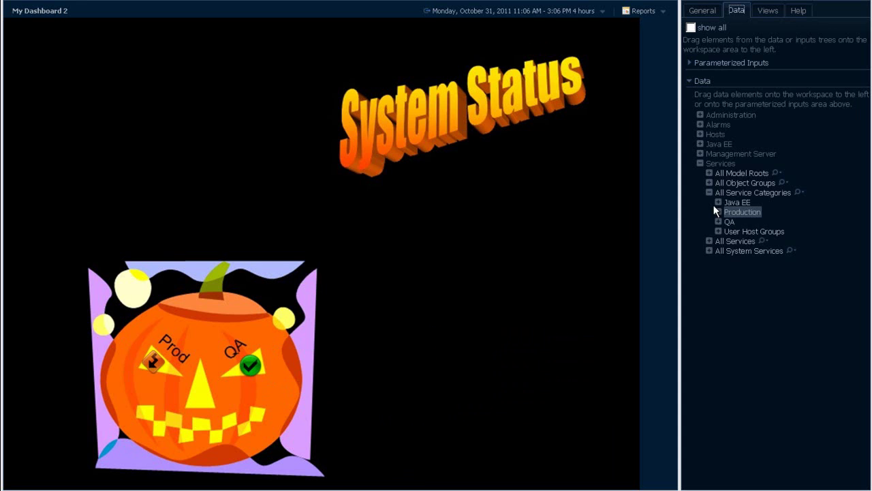
# Place the Production service category below the System Status heading using the Service Dependencies Graph view.
pyautogui.moveTo(729, 211); pyautogui.dragTo(361, 225)
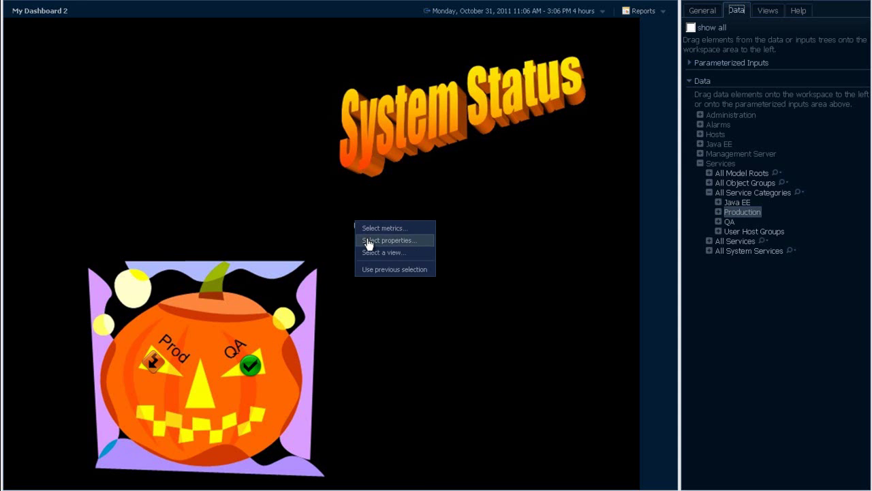
pyautogui.click(367, 252)
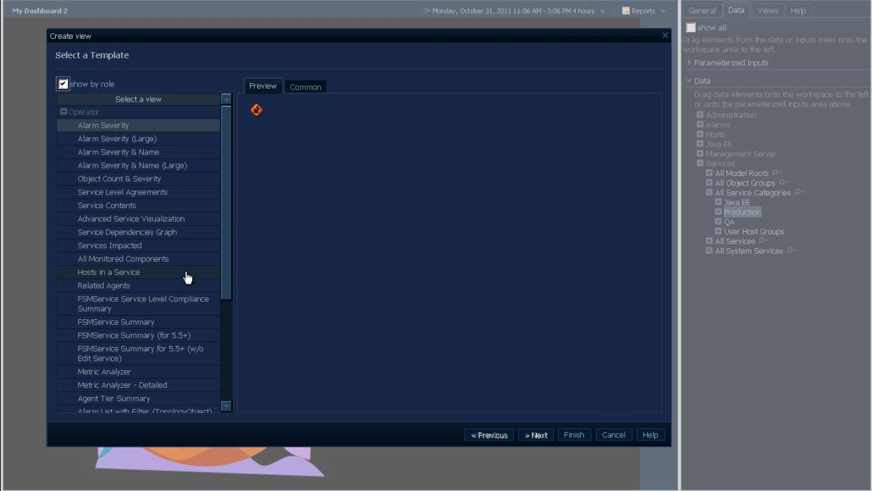
pyautogui.click(169, 233)
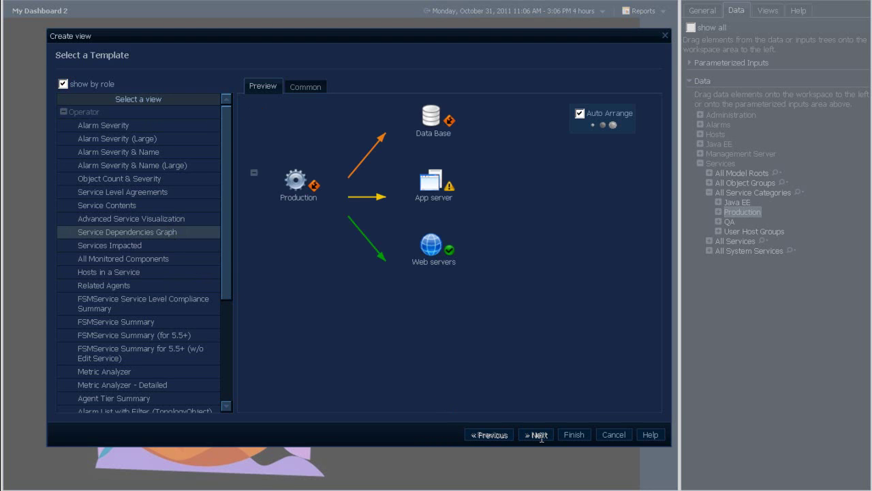
pyautogui.click(575, 435)
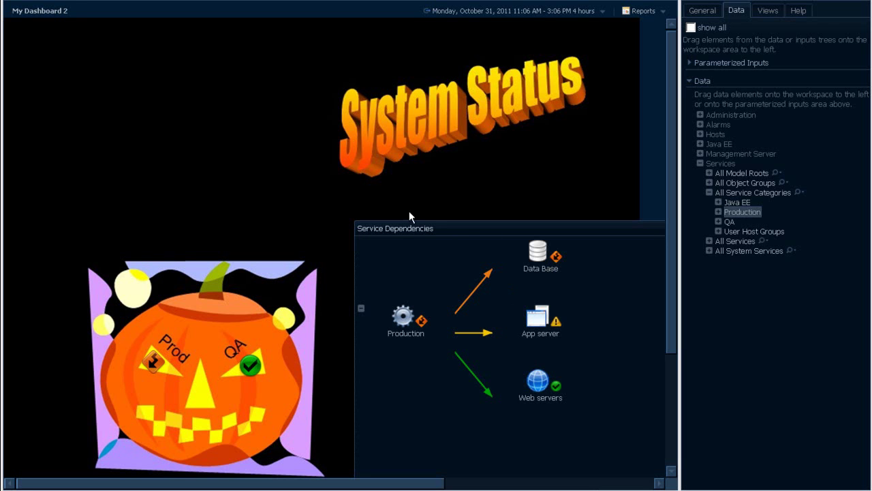
# Edit the page layout so the Service Dependencies view sits beside the pumpkin, reducing its height to keep it clear of the System Status heading.
pyautogui.click(704, 11)
pyautogui.click(709, 38)
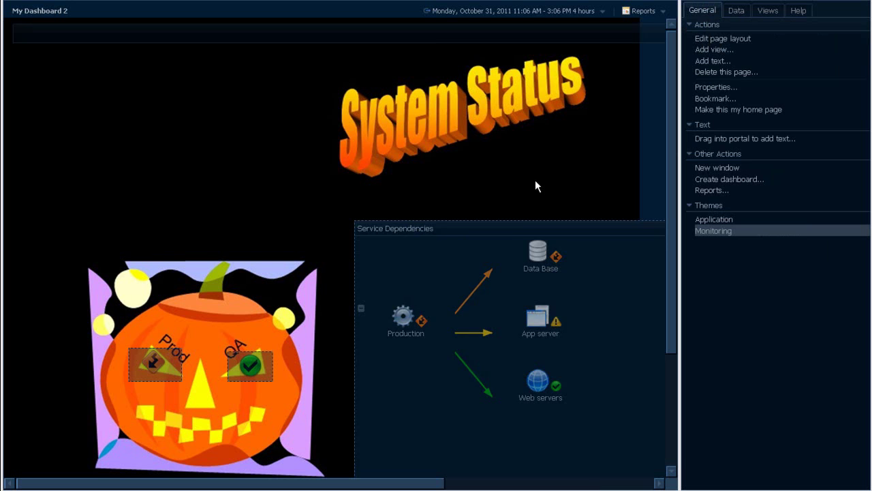
pyautogui.moveTo(498, 225); pyautogui.dragTo(388, 189)
pyautogui.moveTo(438, 200); pyautogui.dragTo(373, 162)
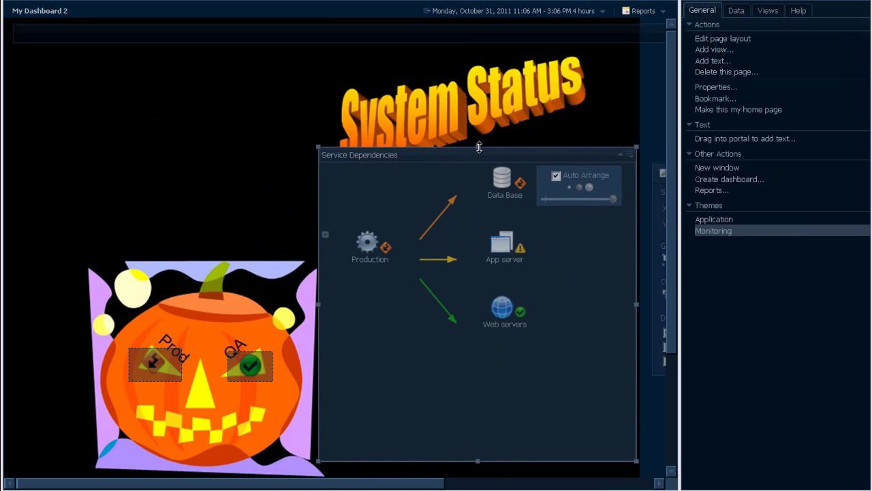
pyautogui.moveTo(479, 147); pyautogui.dragTo(508, 251)
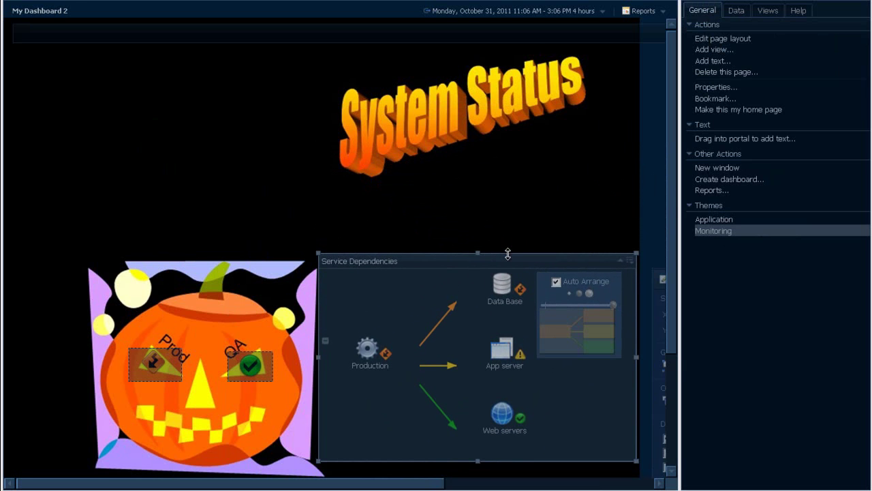
pyautogui.moveTo(480, 254); pyautogui.dragTo(480, 237)
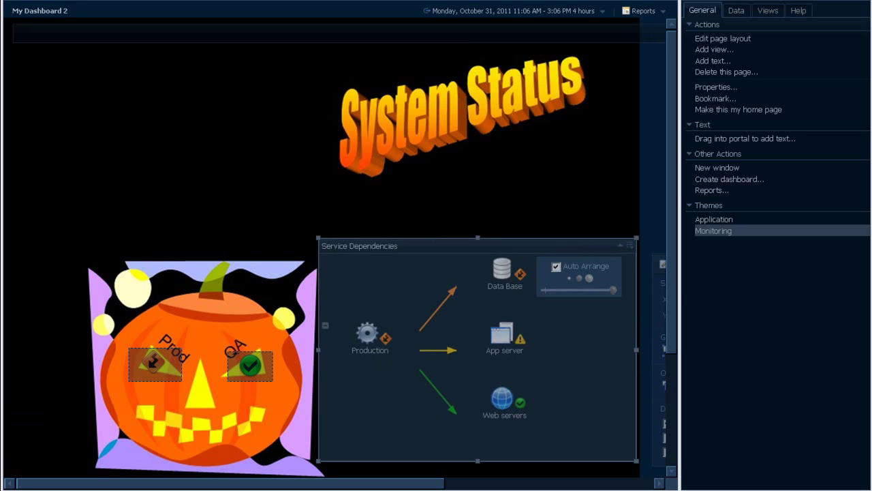
# Place the Production service category on the empty area above the pumpkin using the Service Contents view.
pyautogui.click(735, 12)
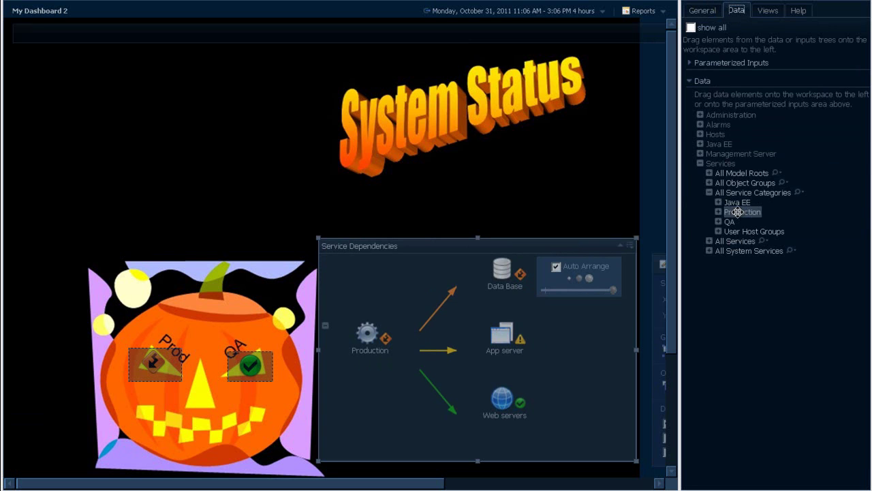
pyautogui.moveTo(738, 211); pyautogui.dragTo(36, 57)
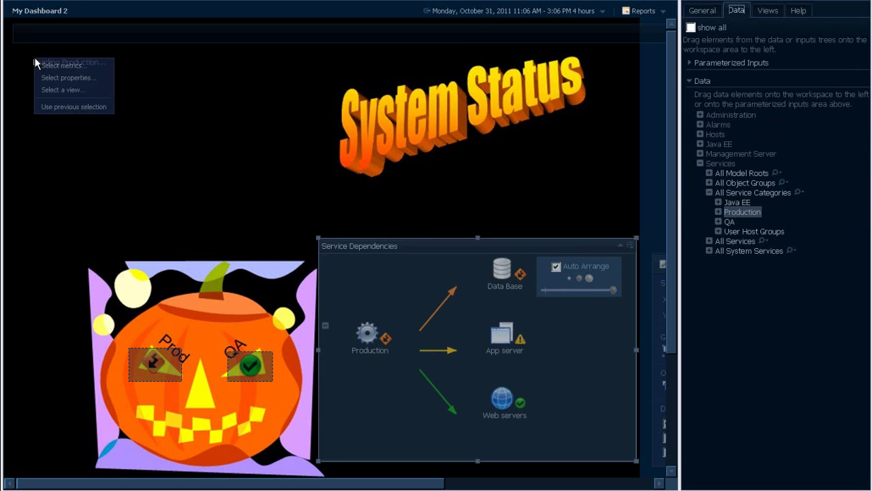
pyautogui.click(50, 89)
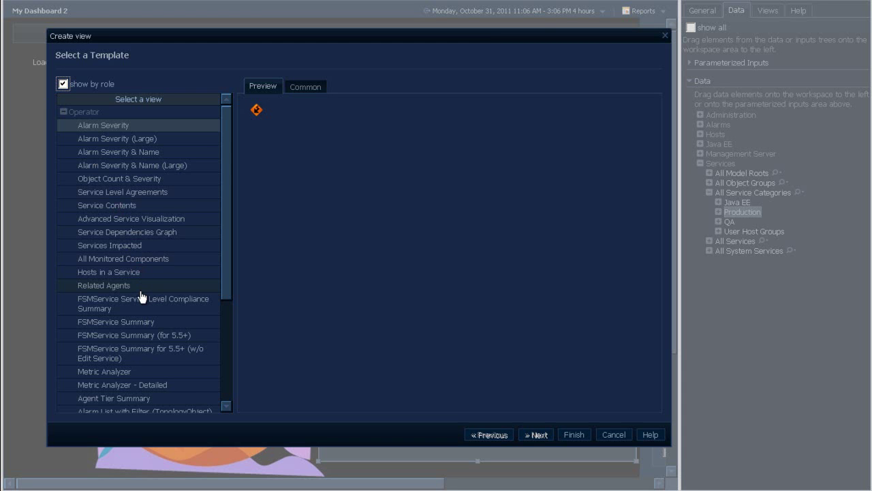
pyautogui.click(127, 205)
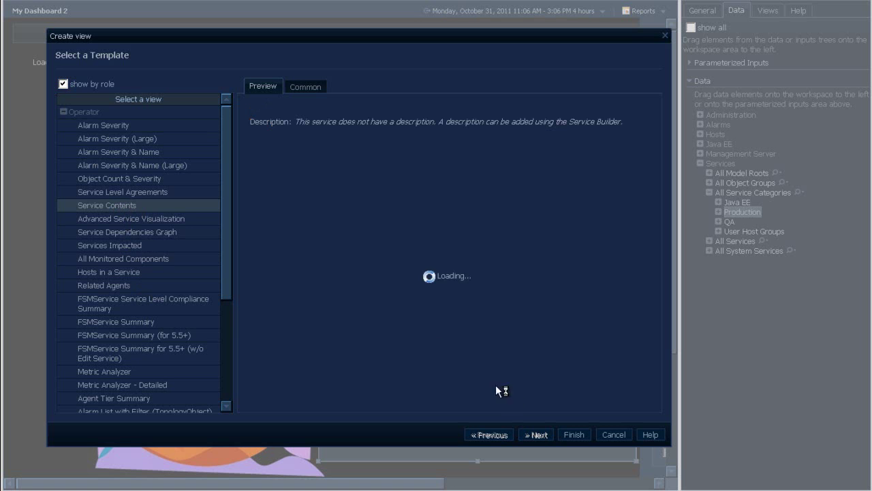
pyautogui.click(566, 436)
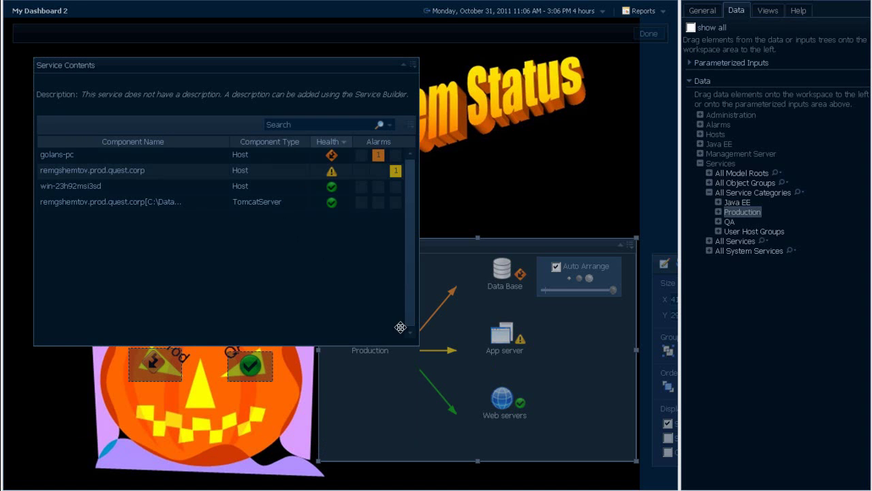
# Move the Service Contents view to about X 20, Y 45, resize it to about 385 by 240, and finish the layout editing.
pyautogui.moveTo(290, 64); pyautogui.dragTo(276, 59)
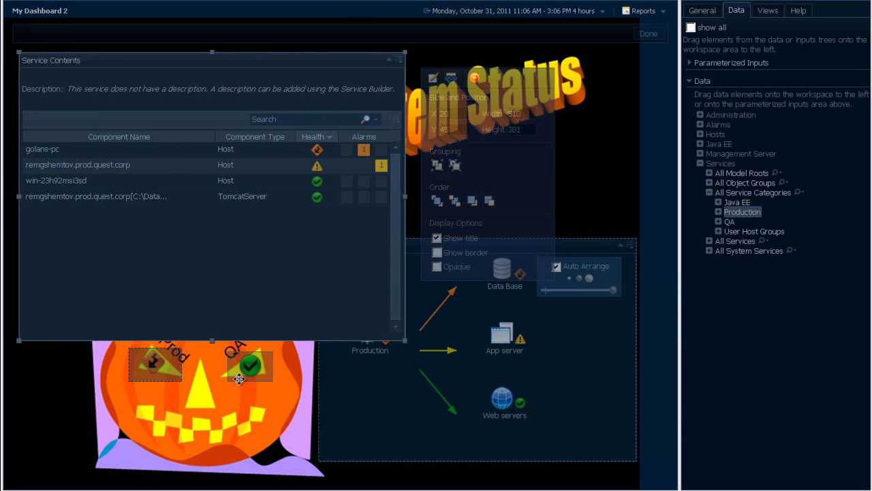
pyautogui.moveTo(212, 340); pyautogui.dragTo(203, 233)
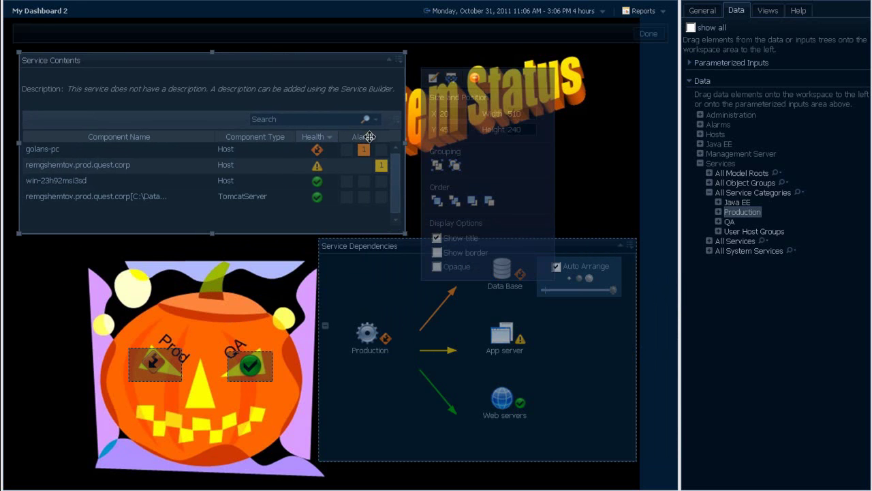
pyautogui.moveTo(405, 142); pyautogui.dragTo(310, 157)
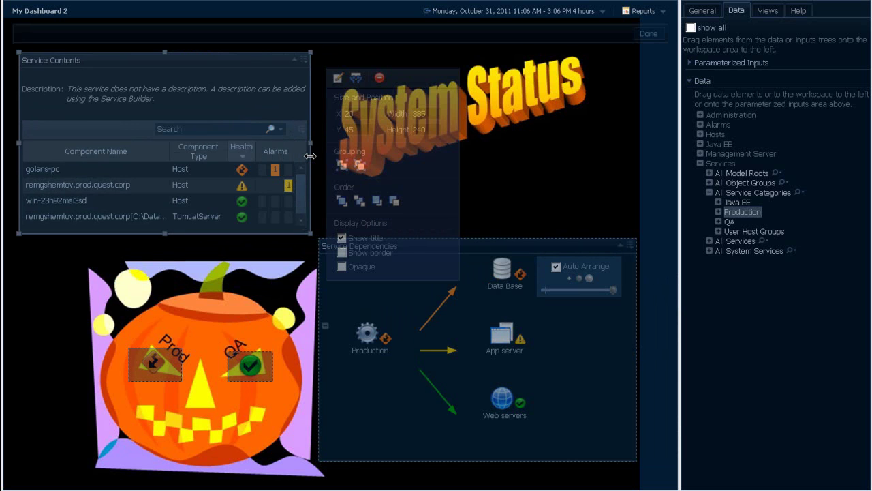
pyautogui.click(605, 143)
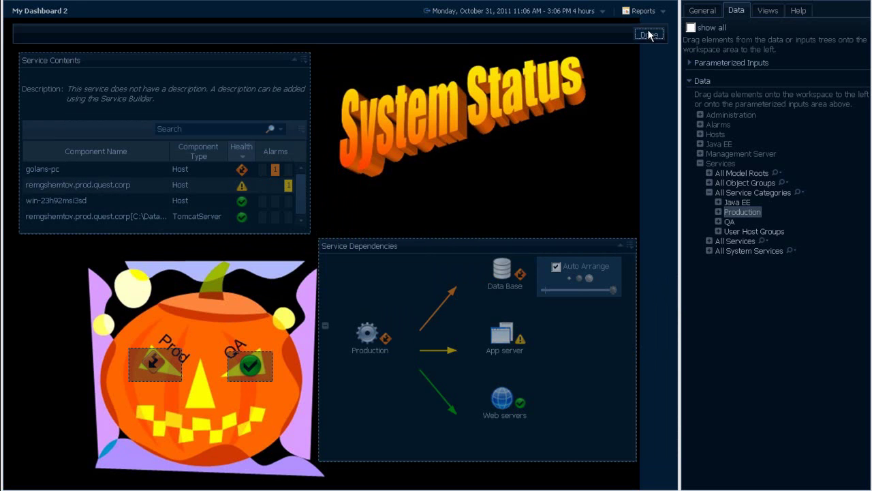
pyautogui.click(649, 35)
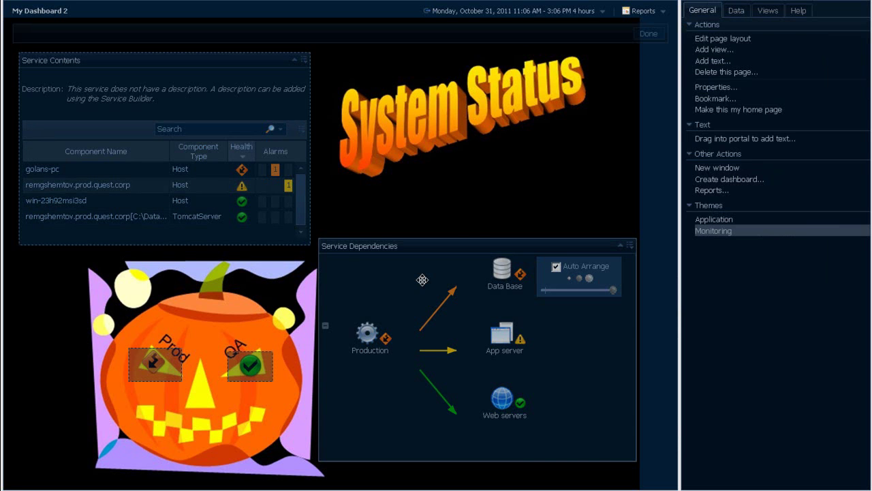
# Configure the Production status icon's Selection action as Next Page / Drill Down with Item as the data to use.
pyautogui.click(156, 359)
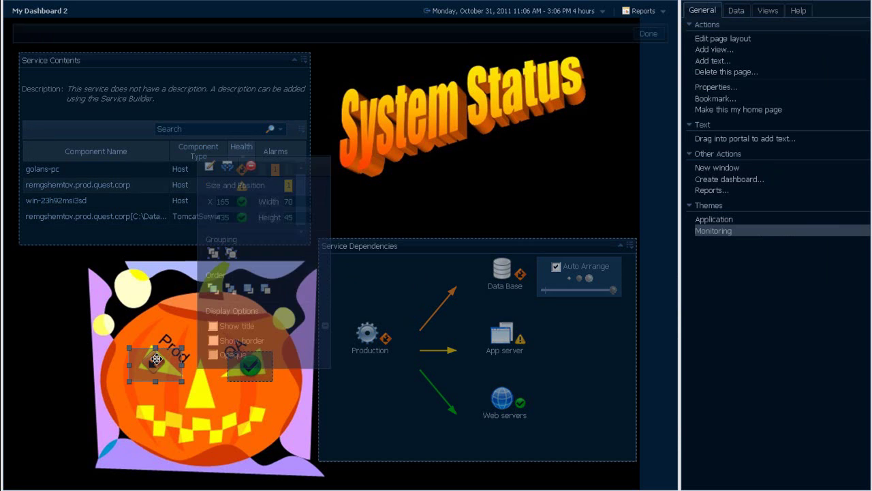
pyautogui.click(209, 167)
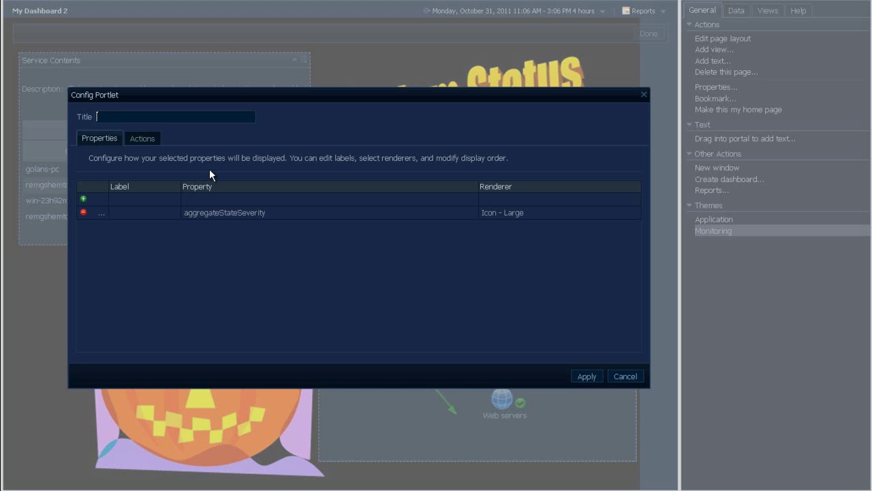
pyautogui.click(143, 139)
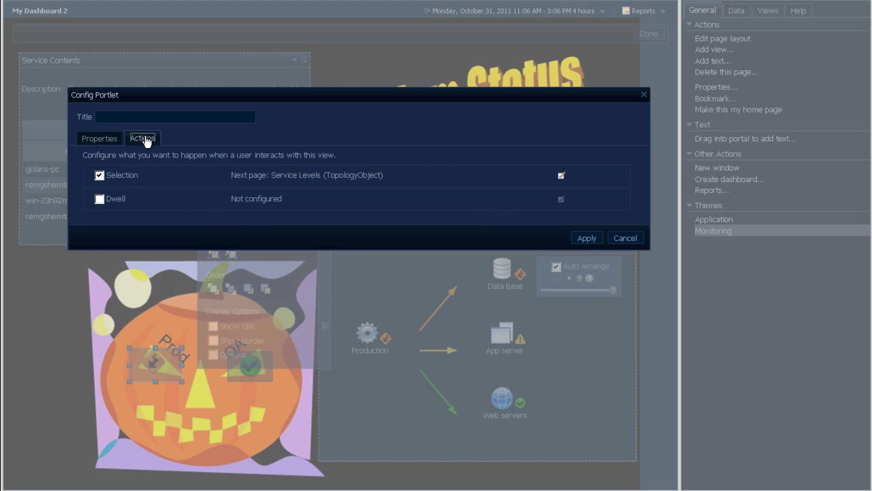
pyautogui.click(561, 176)
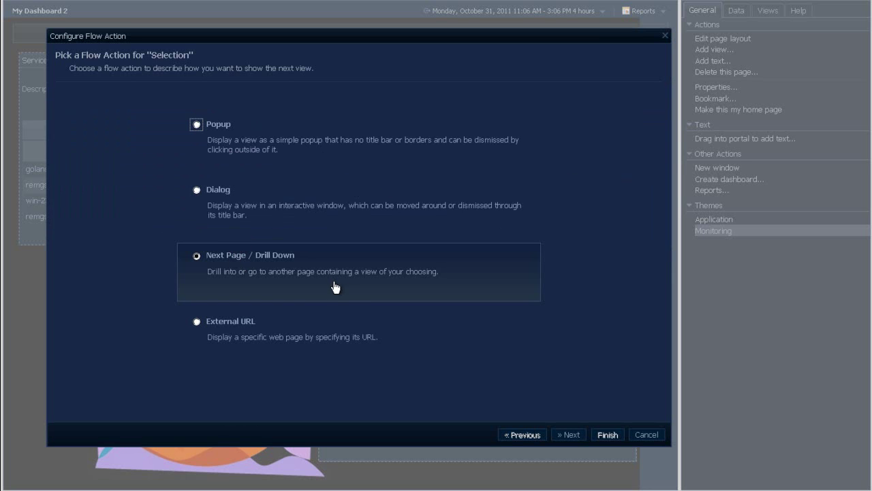
pyautogui.click(571, 435)
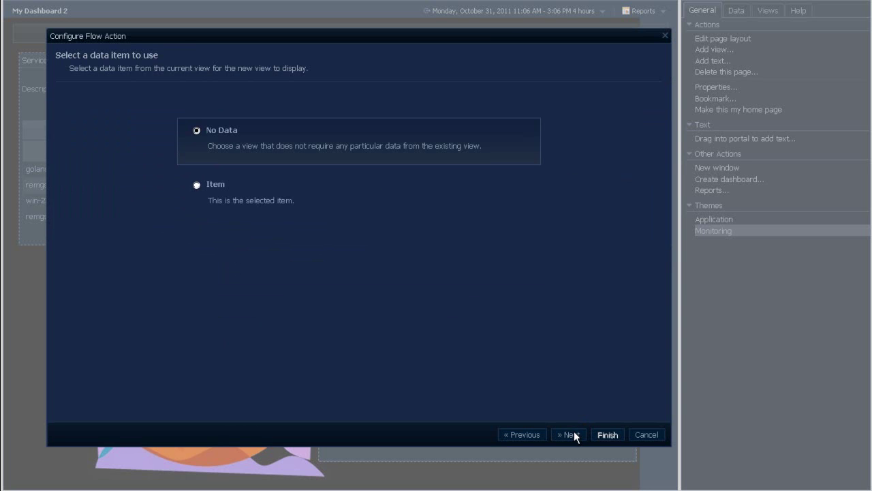
pyautogui.click(196, 184)
pyautogui.click(570, 434)
# Choose Service Levels (TopologyObject) as the action's target view, apply the portlet configuration, and finish the layout editing.
pyautogui.click(63, 111)
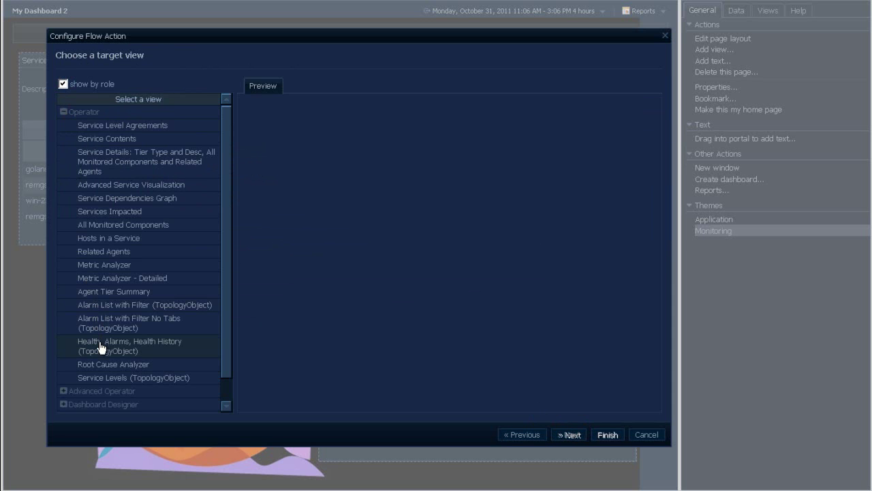
pyautogui.click(100, 380)
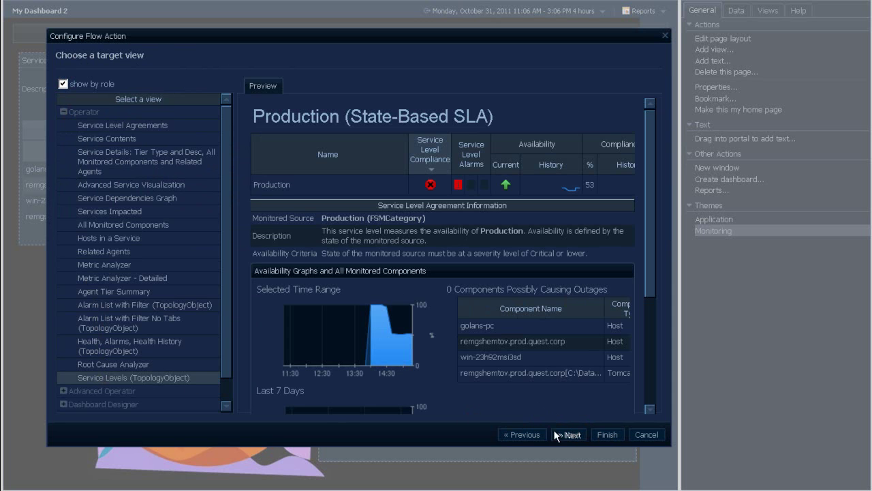
pyautogui.click(607, 434)
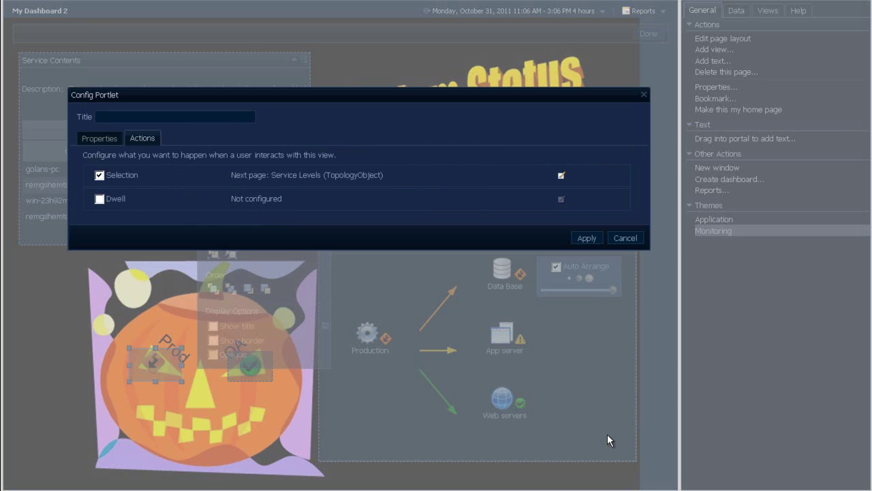
pyautogui.click(589, 237)
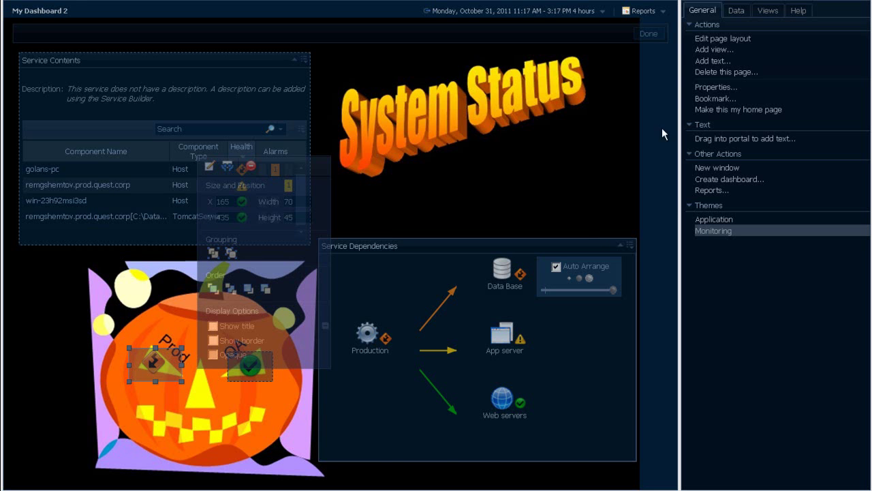
pyautogui.click(658, 39)
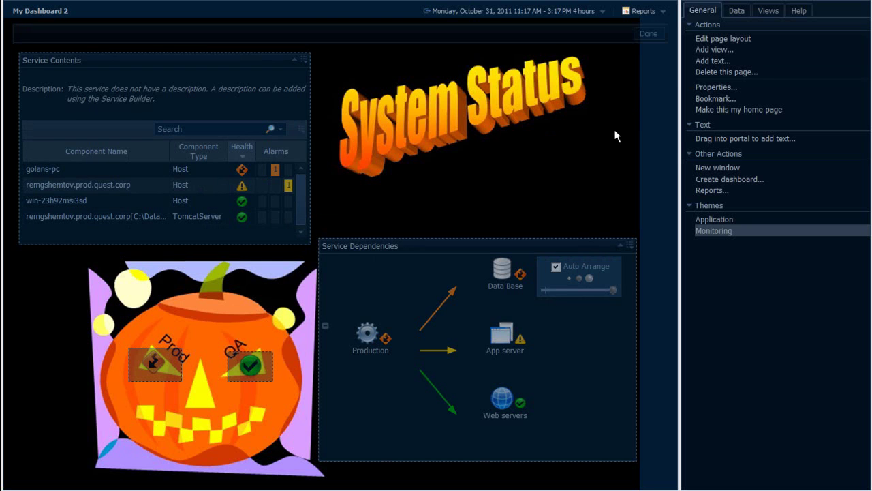
# Configure the QA status icon's Selection action as Next Page / Drill Down with Item as the data to use.
pyautogui.click(250, 366)
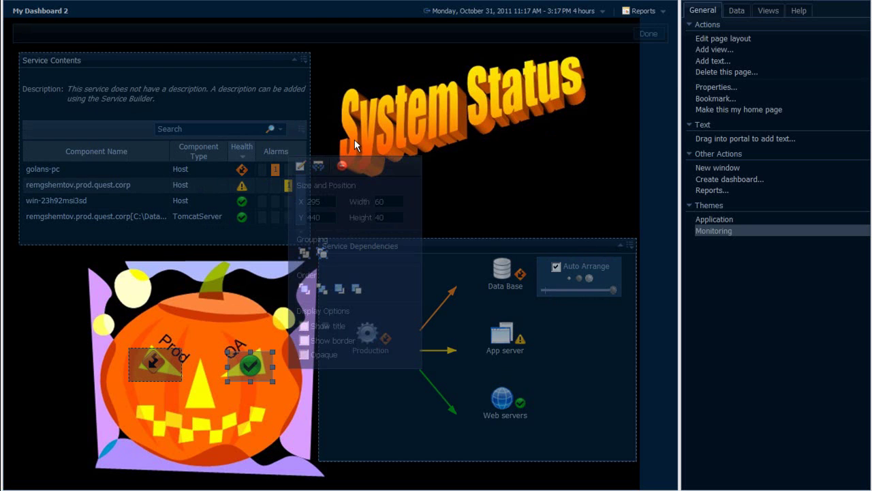
pyautogui.click(301, 166)
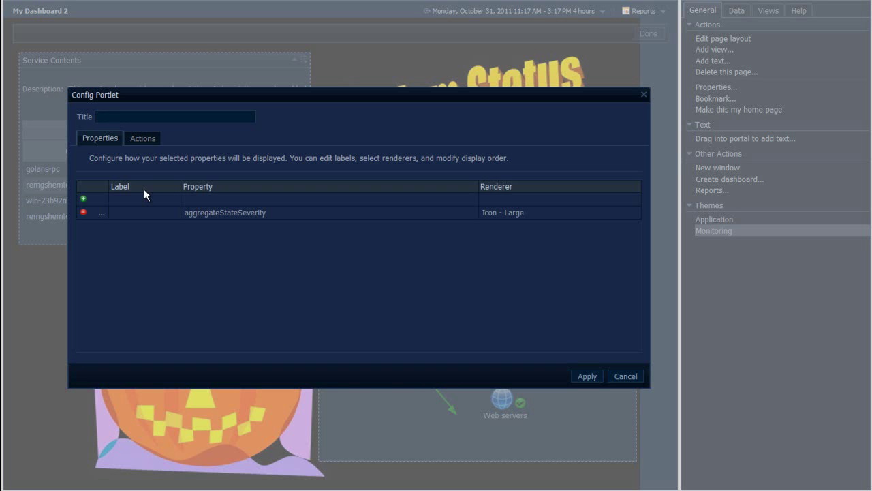
pyautogui.click(144, 139)
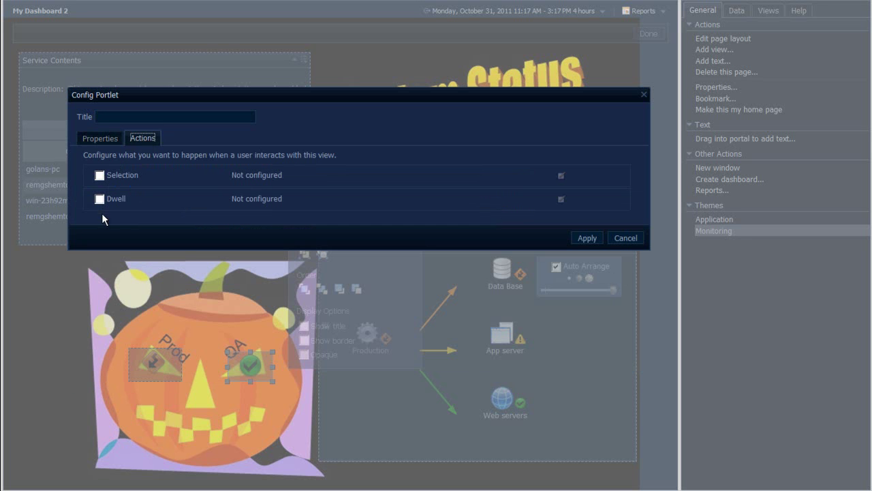
pyautogui.click(100, 175)
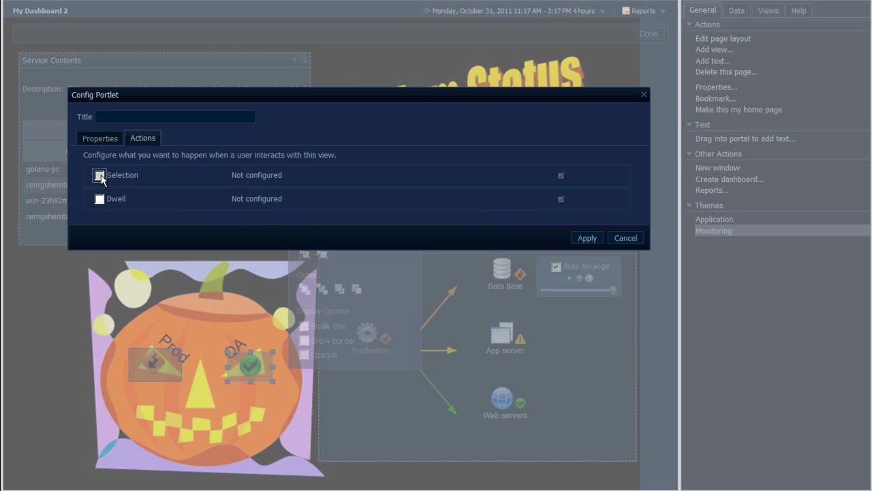
pyautogui.click(560, 176)
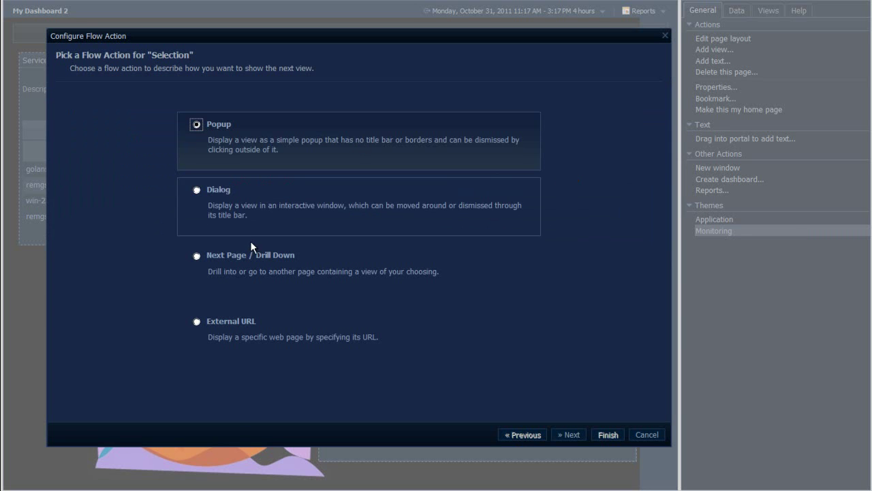
pyautogui.click(242, 256)
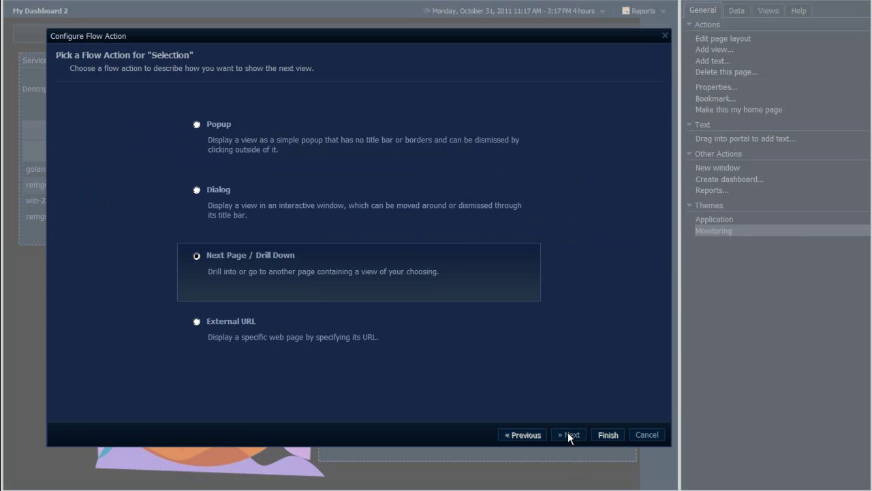
pyautogui.click(569, 434)
pyautogui.click(215, 190)
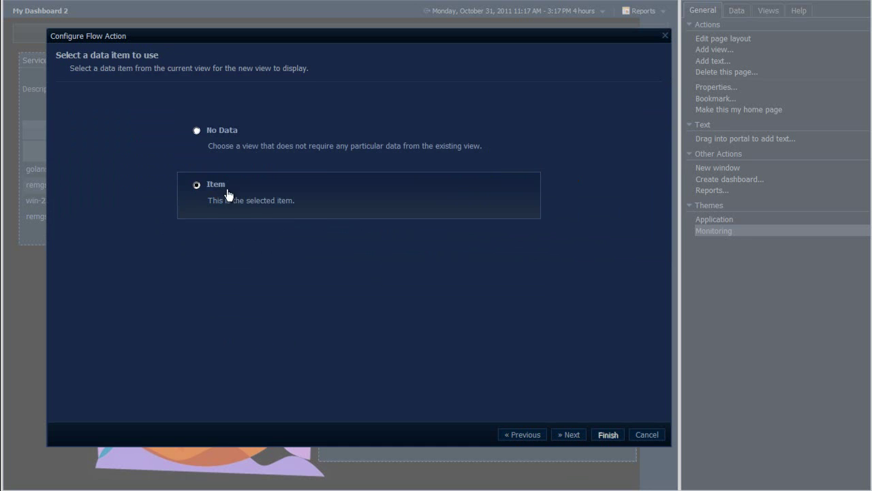
pyautogui.click(568, 431)
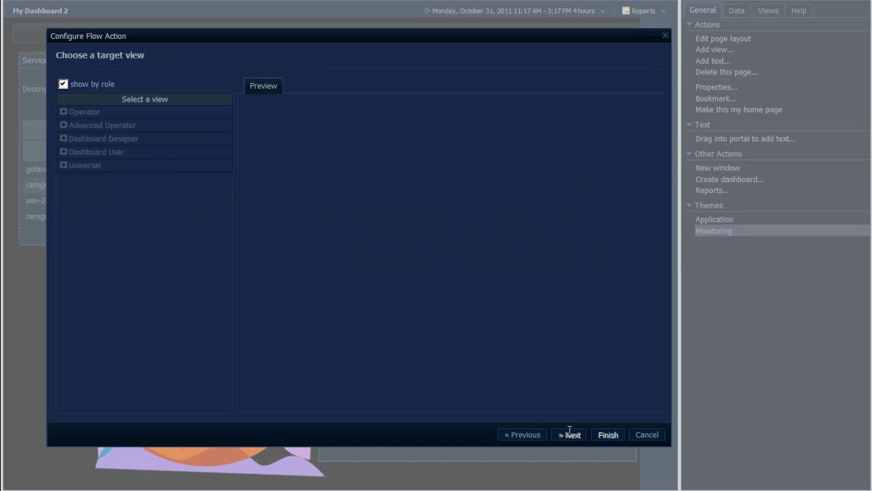
# Choose the Operator view Service Levels (TopologyObject) as the QA action's target, finish the flow action, and apply the portlet configuration.
pyautogui.click(63, 113)
pyautogui.click(152, 382)
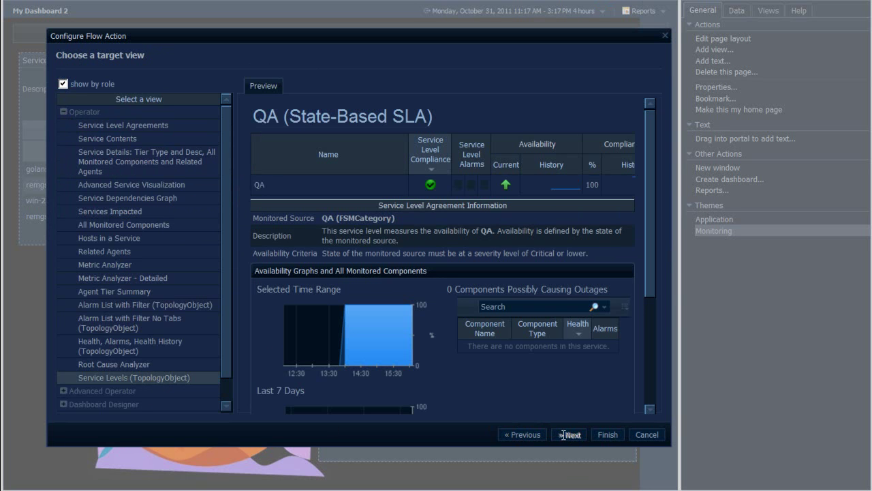
pyautogui.click(607, 434)
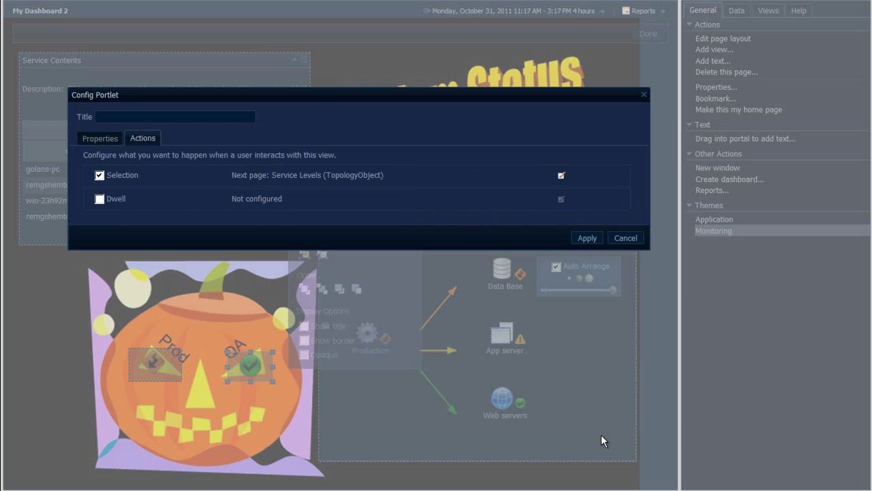
pyautogui.click(587, 238)
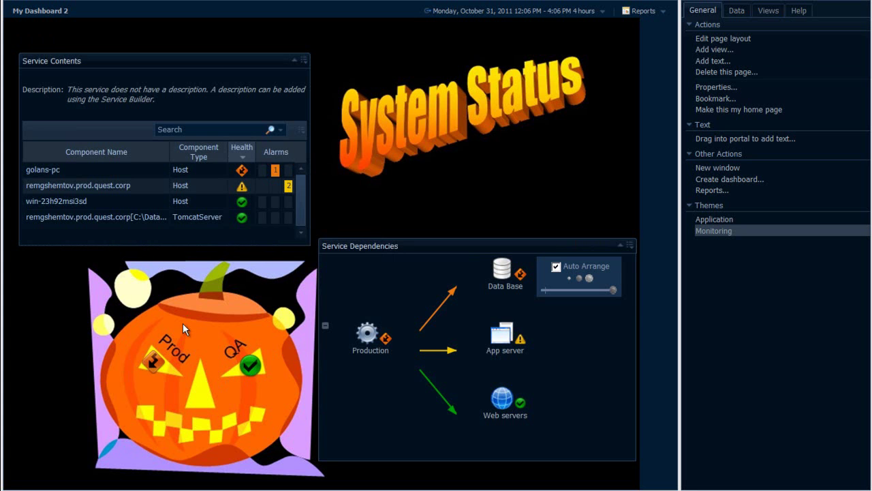
# Test the drill-downs of the Prod and QA status icons, returning to My Dashboard 2 after each.
pyautogui.click(154, 363)
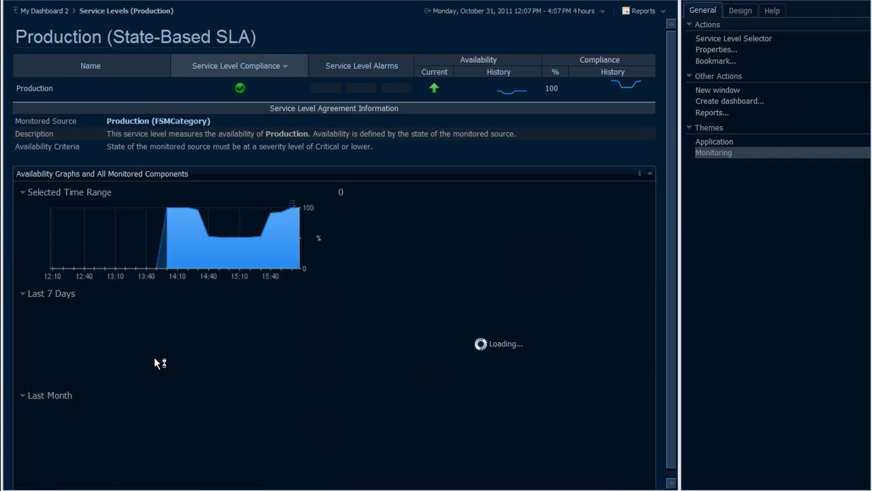
pyautogui.click(56, 12)
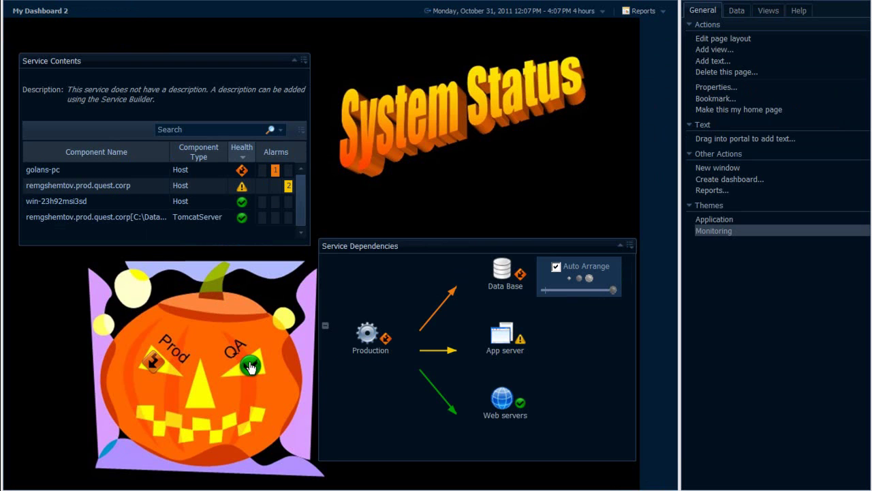
pyautogui.click(249, 367)
pyautogui.click(43, 11)
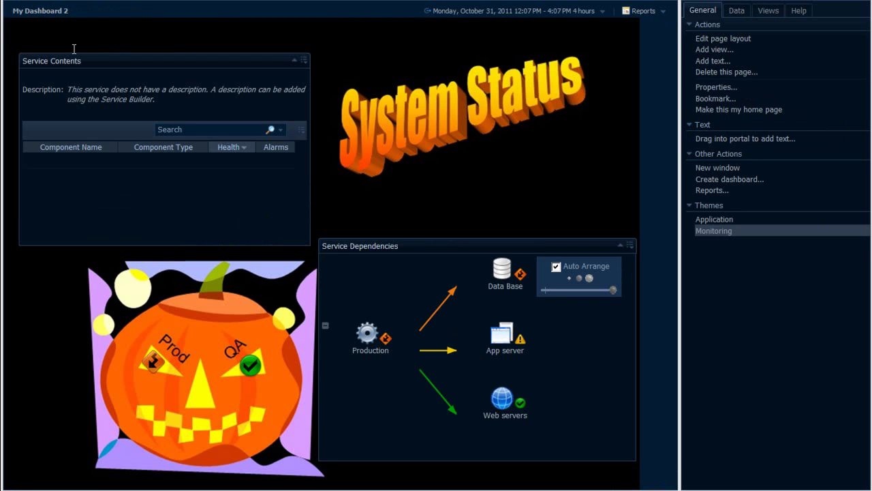
# View the Host Monitor of the second host in Service Contents, return to My Dashboard 2, and close the host summary popup.
pyautogui.click(70, 184)
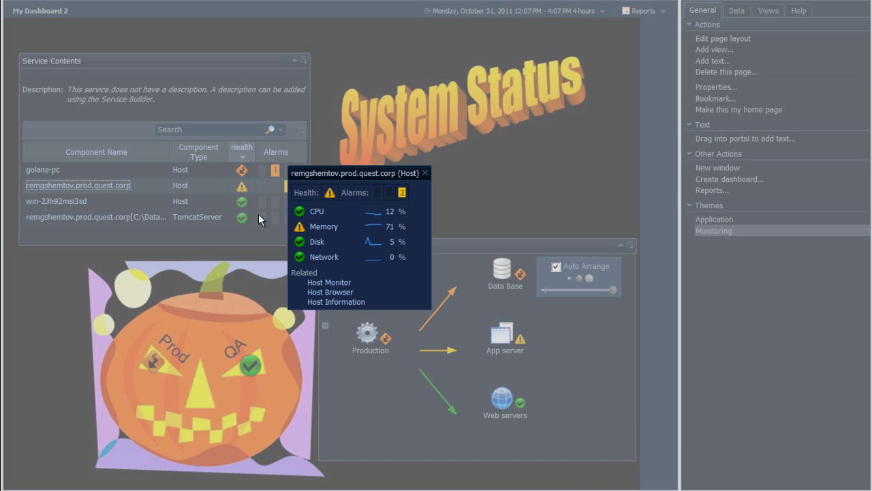
pyautogui.click(328, 283)
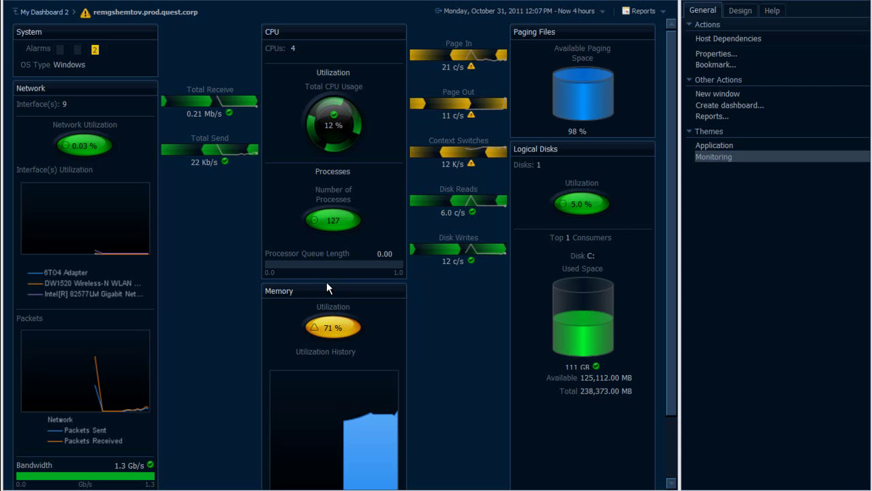
pyautogui.click(58, 12)
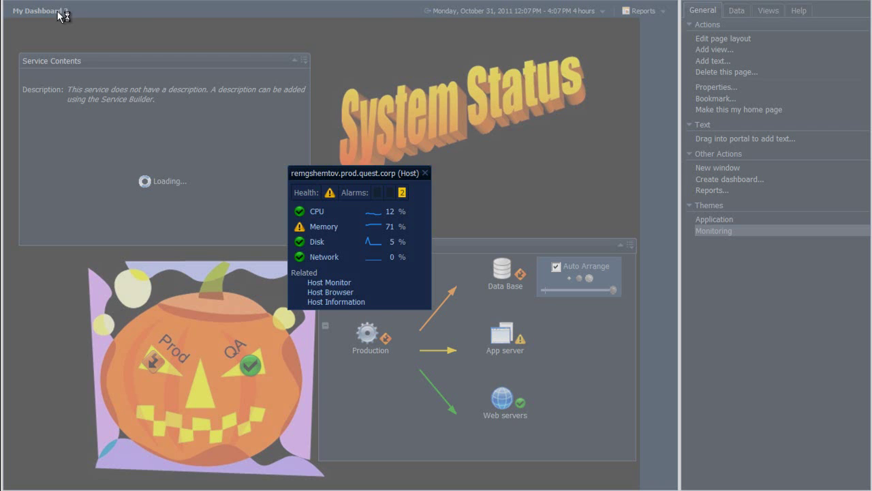
pyautogui.click(425, 173)
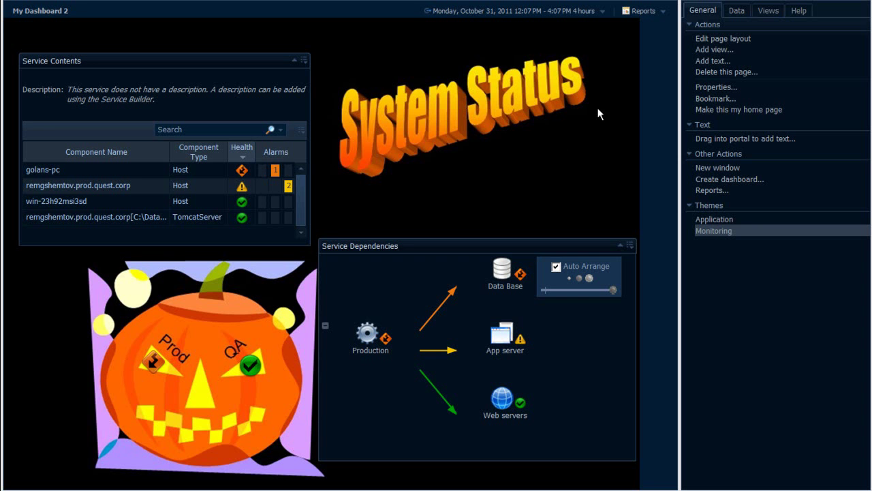